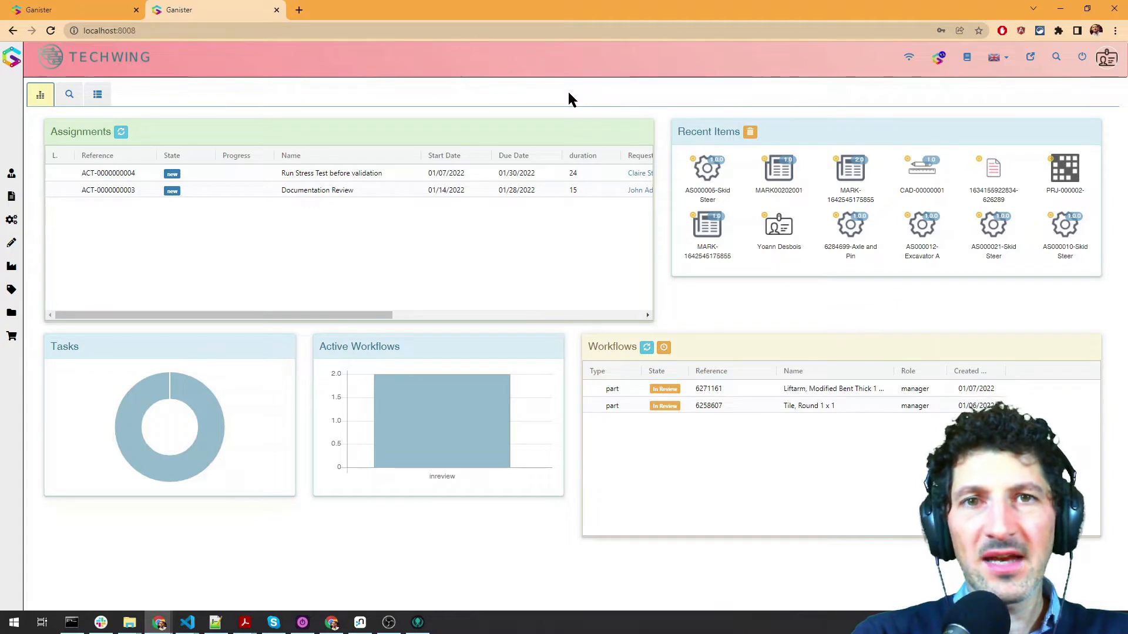
Open the AS000005 Skid Steer assembly from the recent items and display its lifecycle diagram
click(709, 172)
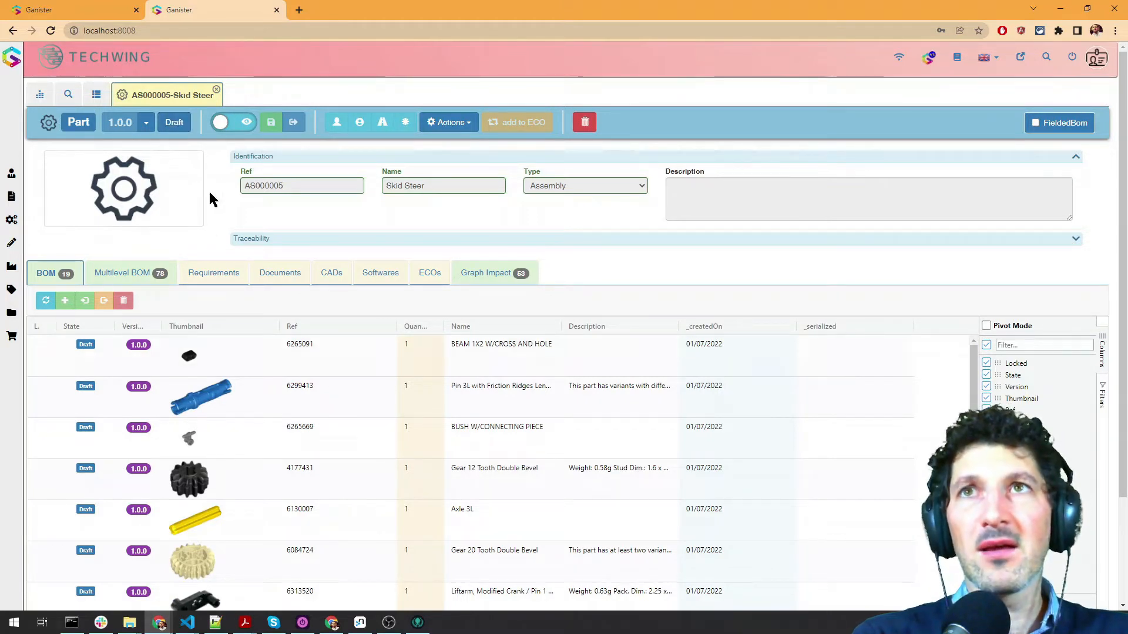
click(175, 124)
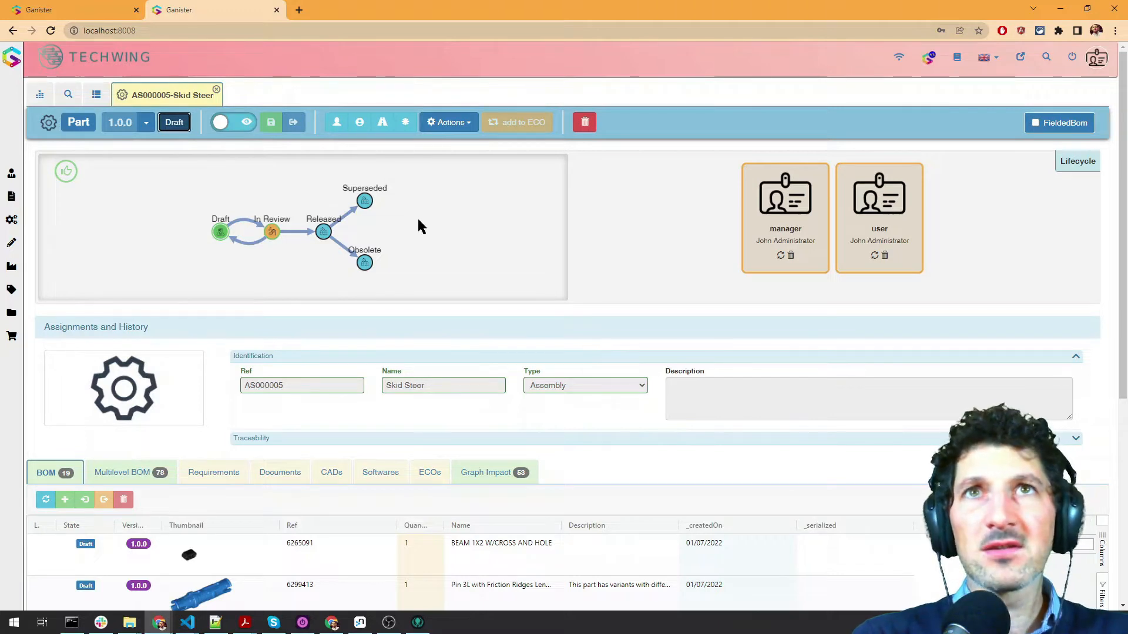
drag(292, 258, 280, 258)
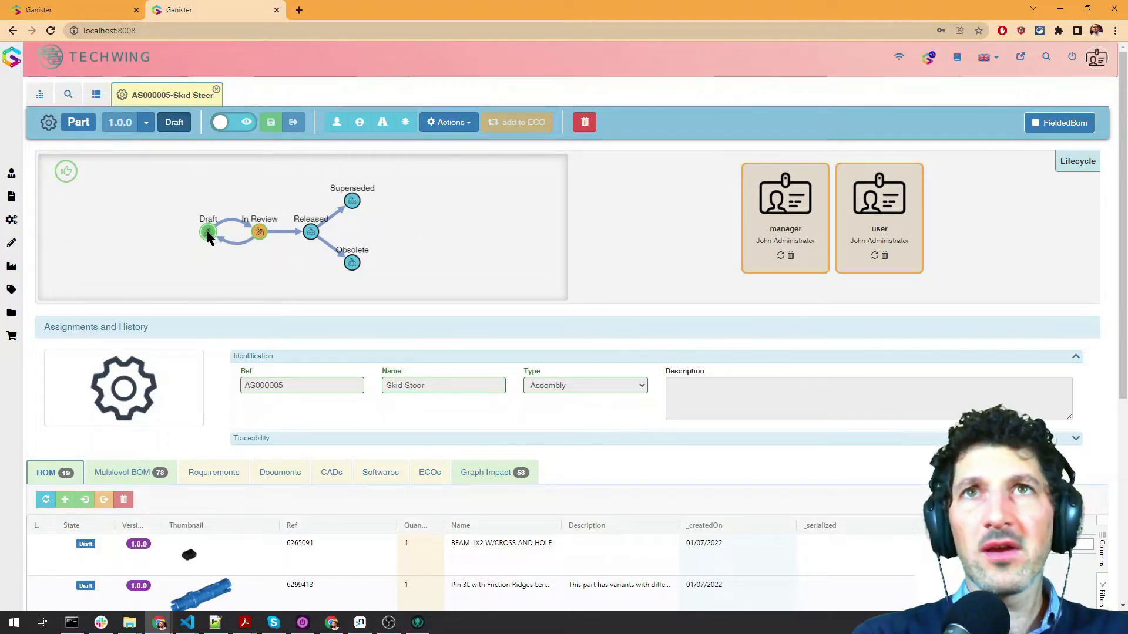
scroll(207, 234, up, 4)
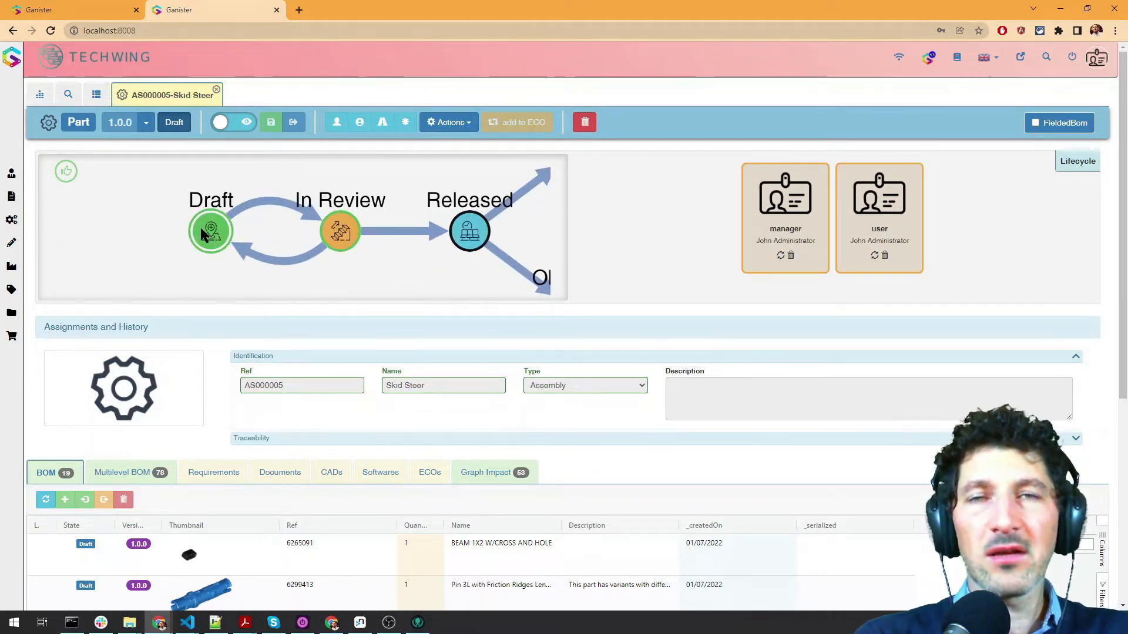
drag(373, 273, 337, 269)
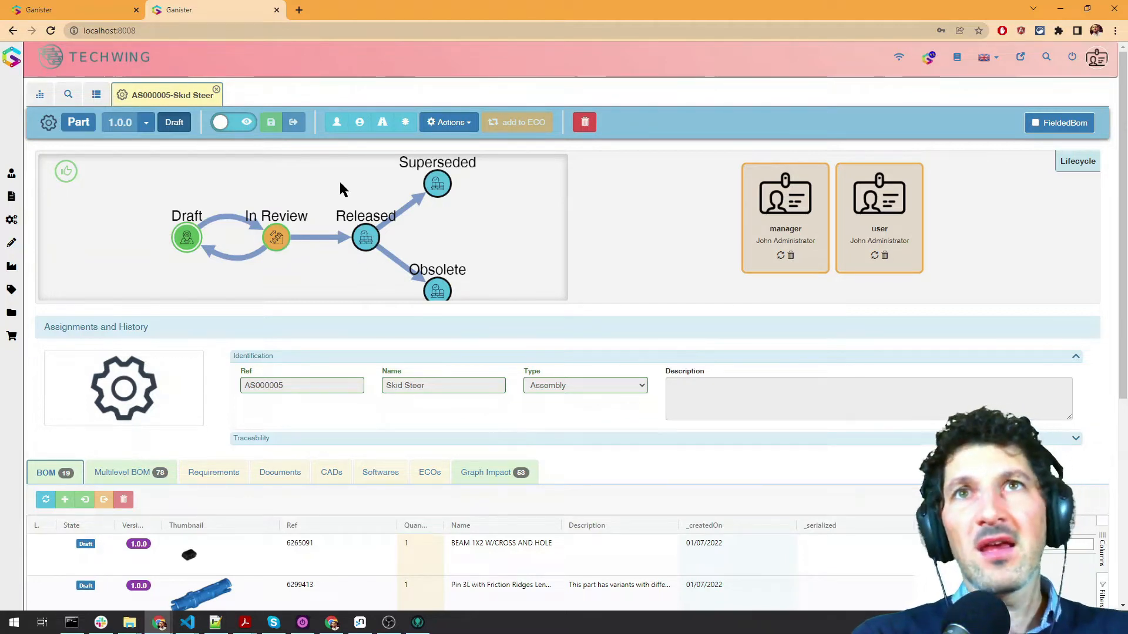
drag(340, 181, 328, 178)
Examine the owners of the Draft and In Review states and the part's Assignments and History section
click(175, 235)
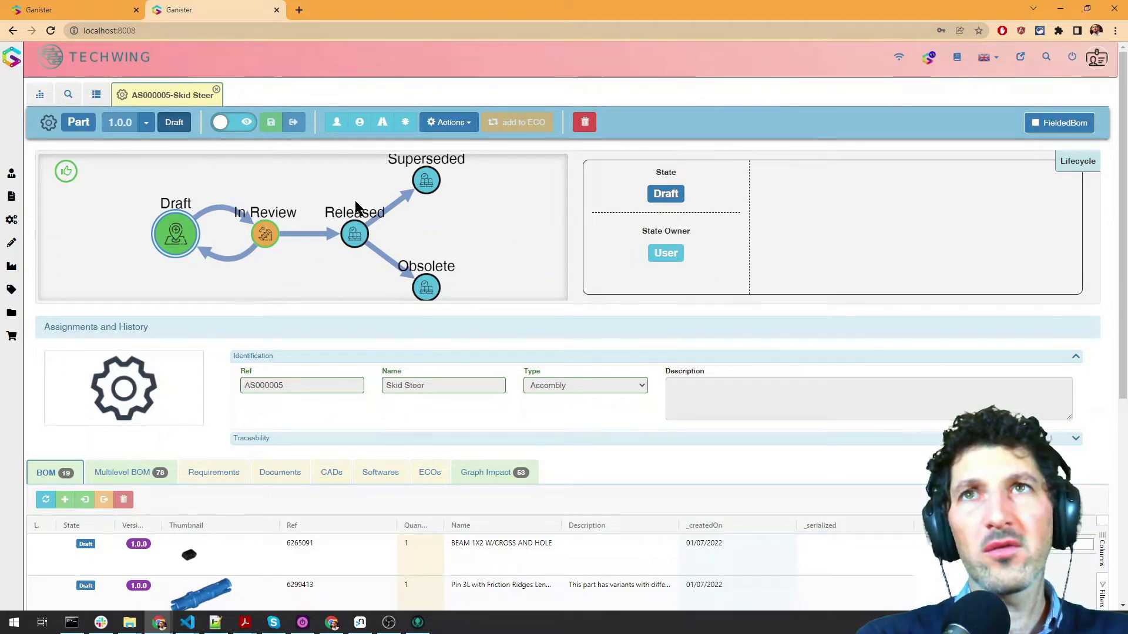
click(266, 232)
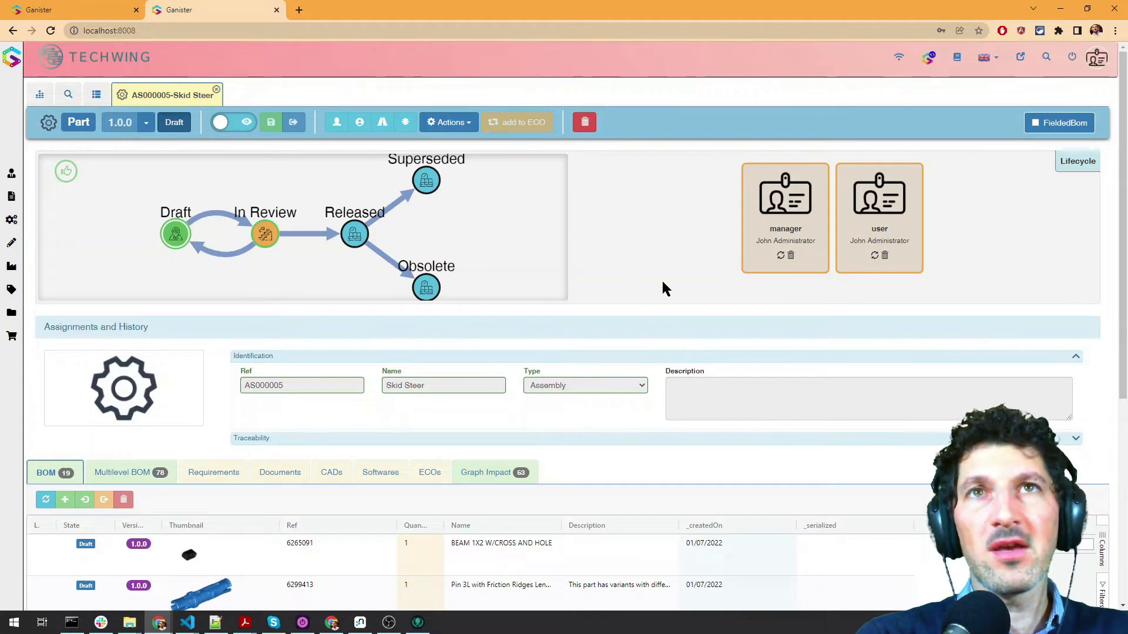
click(82, 329)
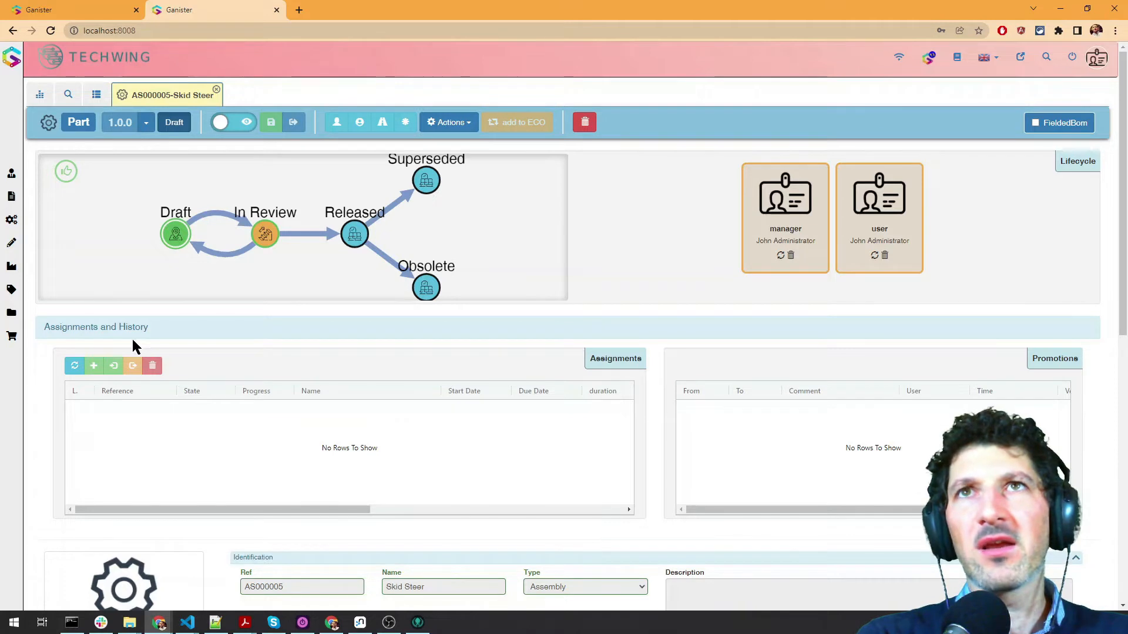
click(99, 327)
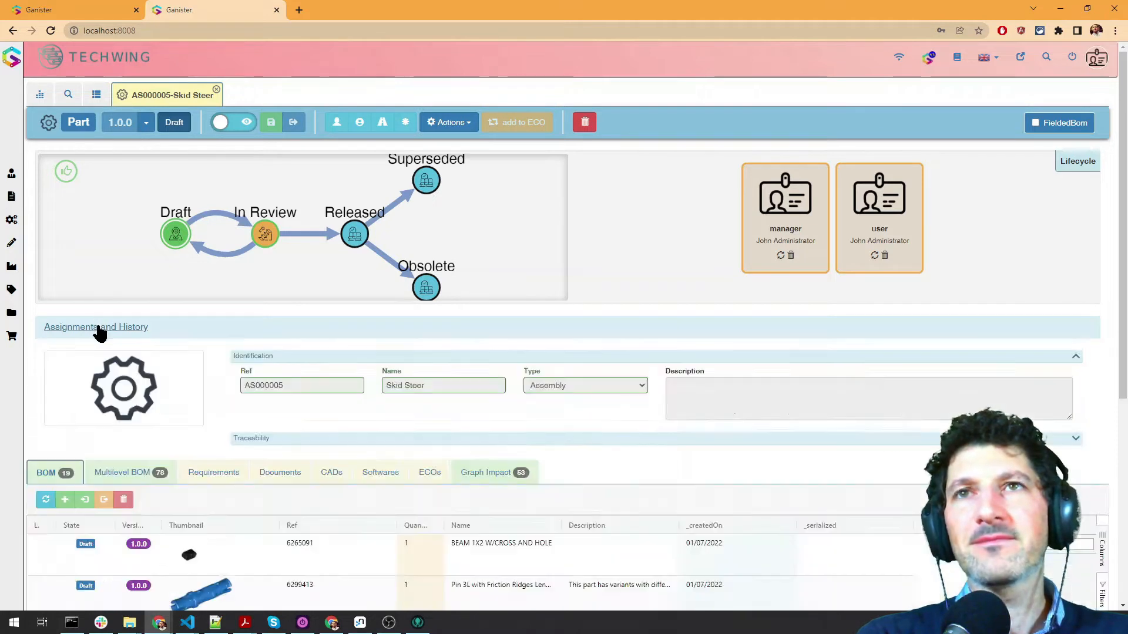
Promote the Skid Steer assembly to In Review with the promotion comment "ok for review"
click(266, 236)
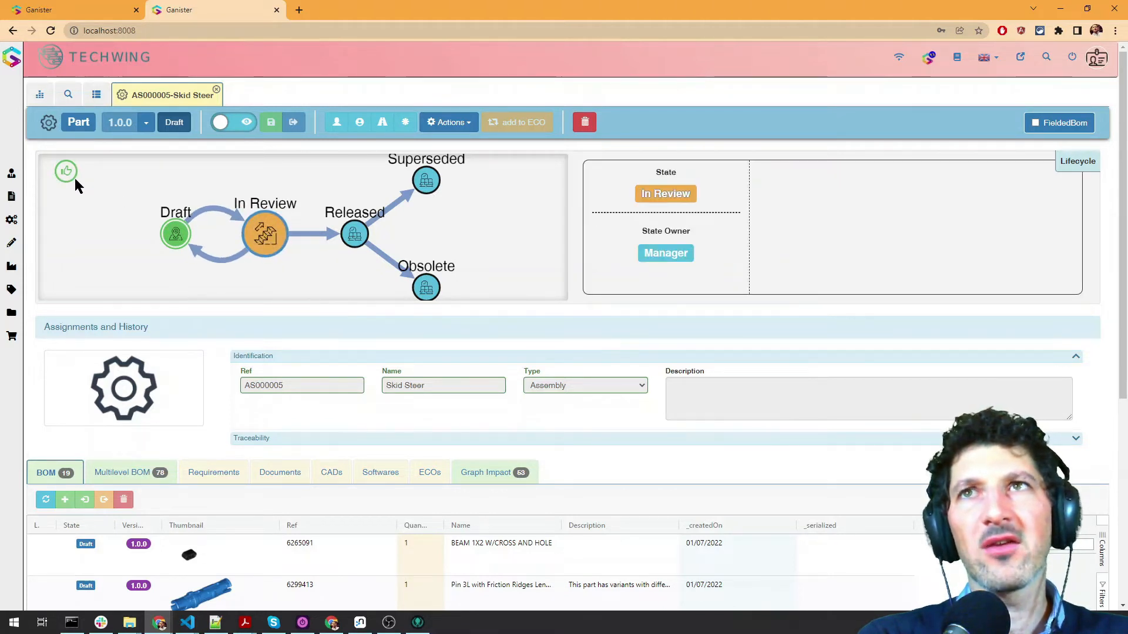
click(270, 239)
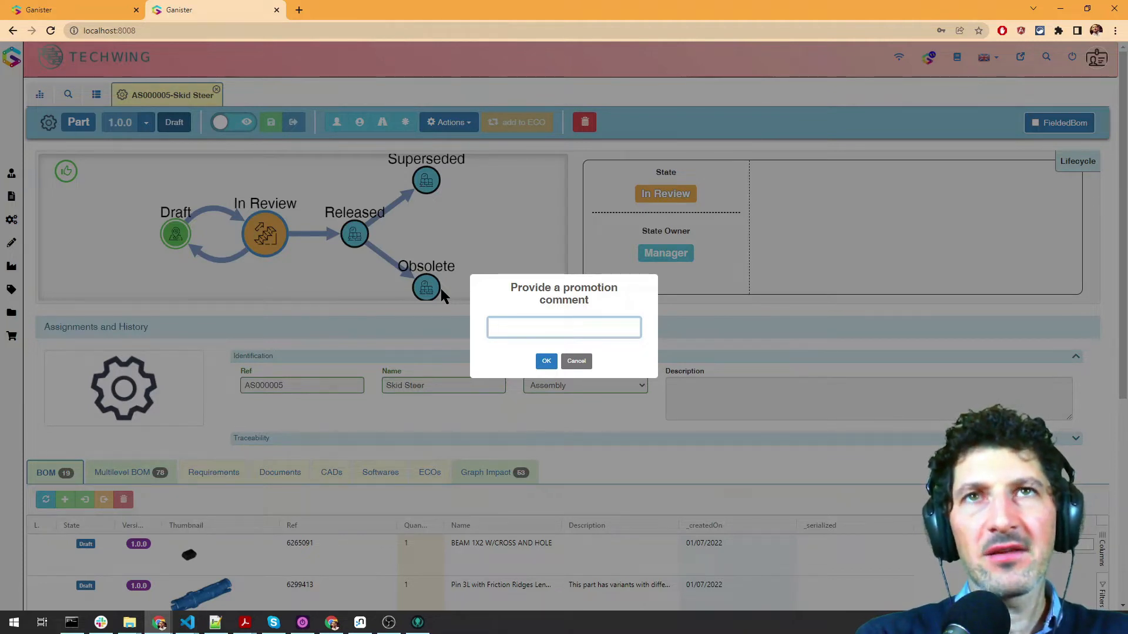
text(ok for review)
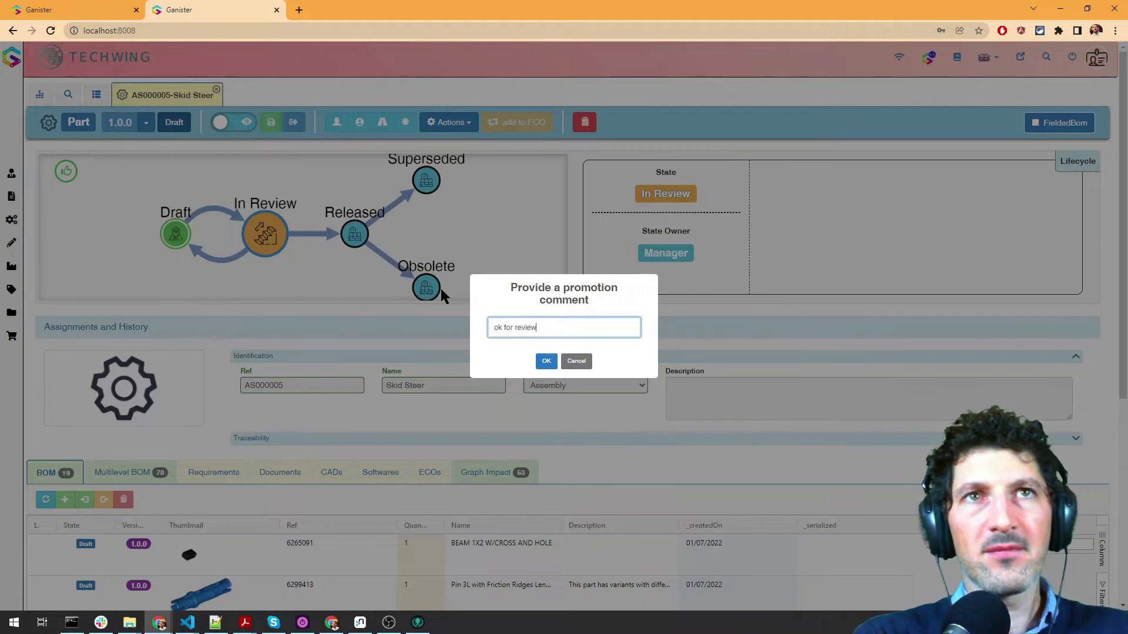
click(551, 365)
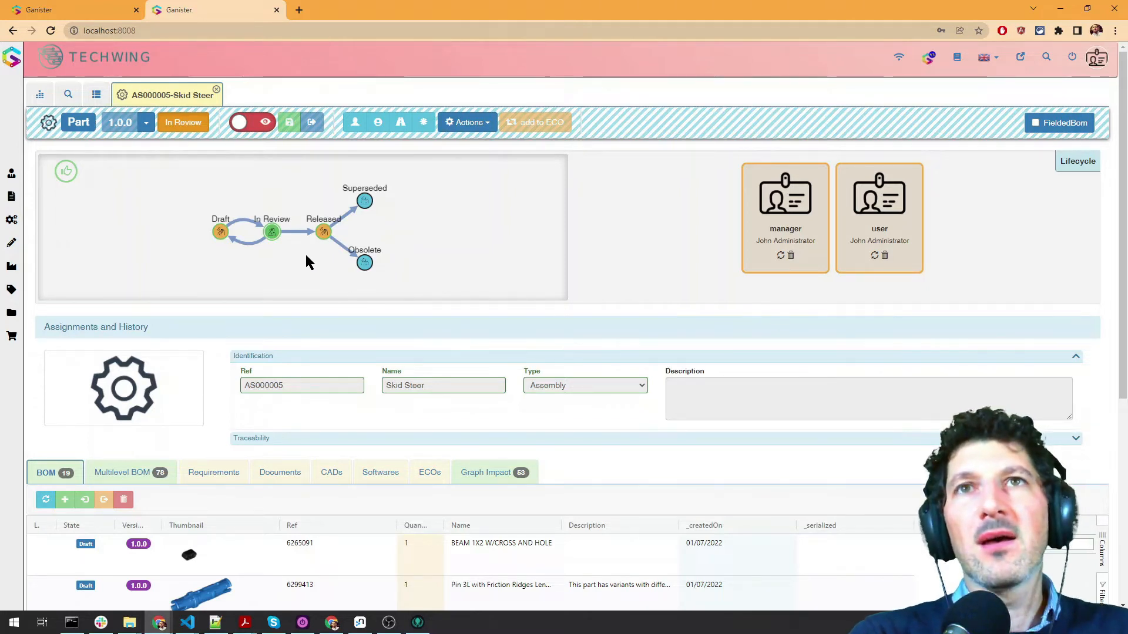
Examine the updated lifecycle diagram and the recorded promotion's details in the assembly's Assignments and History section
scroll(258, 219, up, 3)
drag(344, 259, 336, 258)
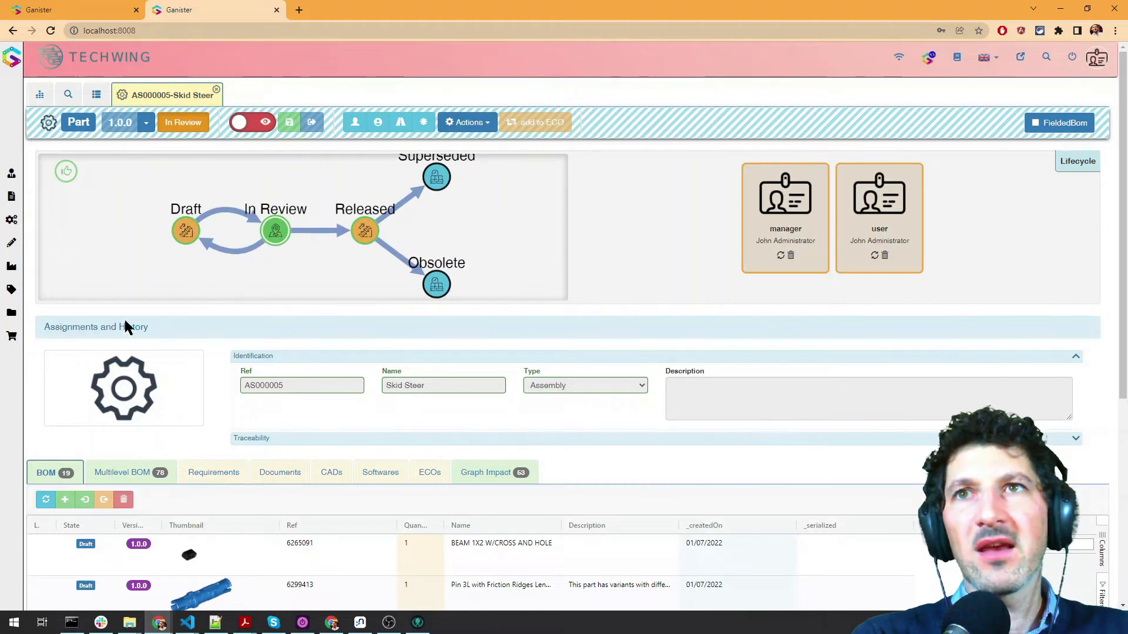
click(75, 330)
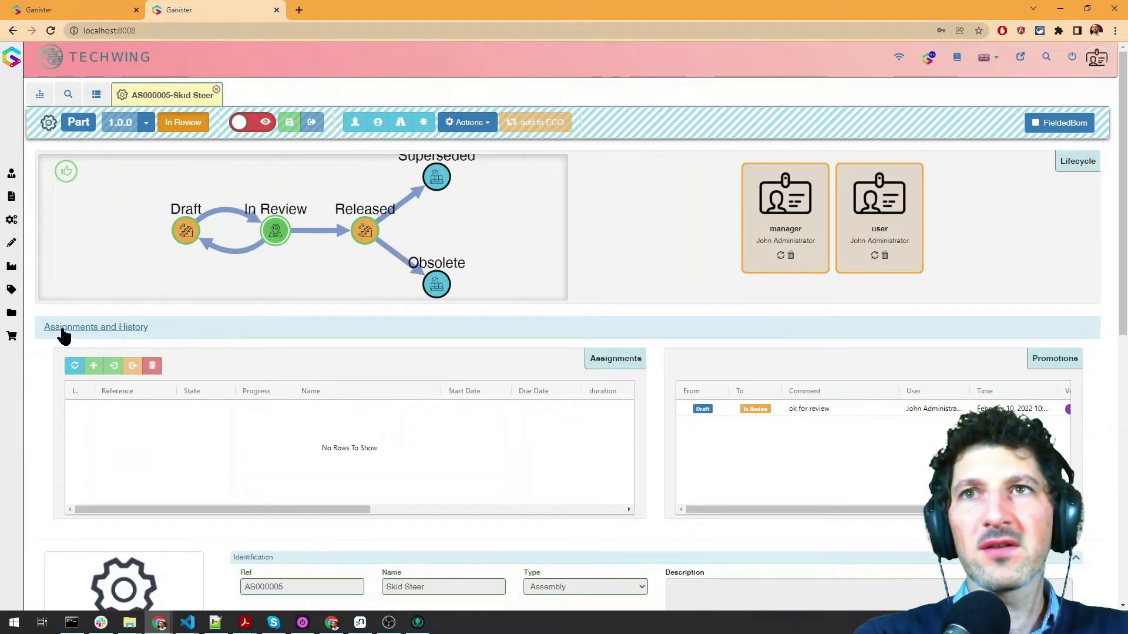
drag(786, 510, 732, 511)
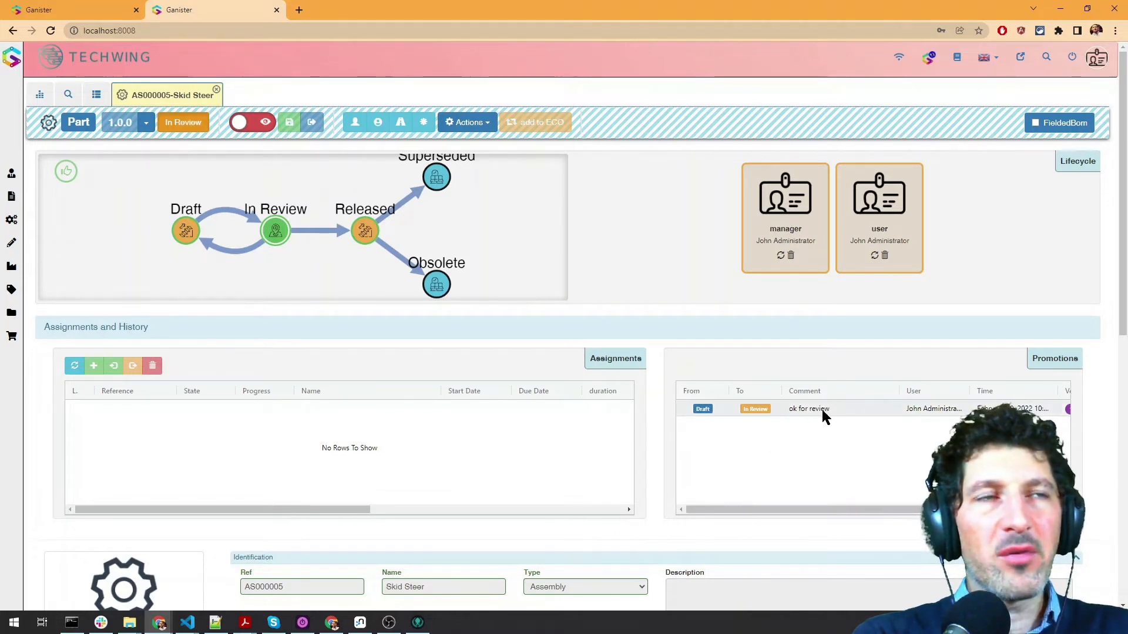
drag(911, 507, 947, 508)
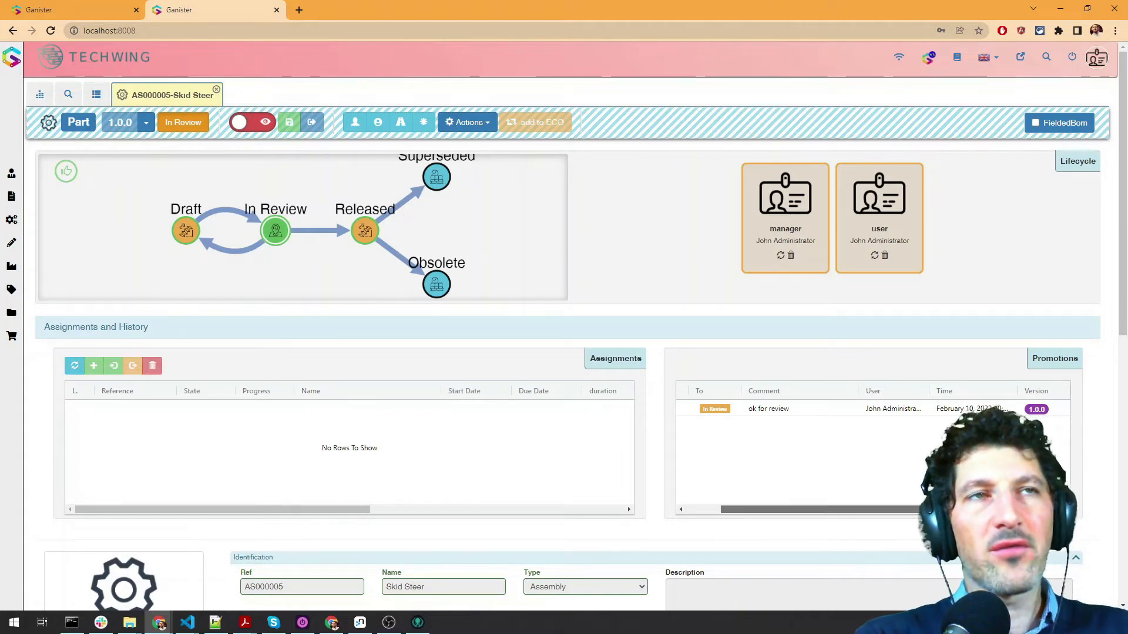
scroll(777, 443, left, 3)
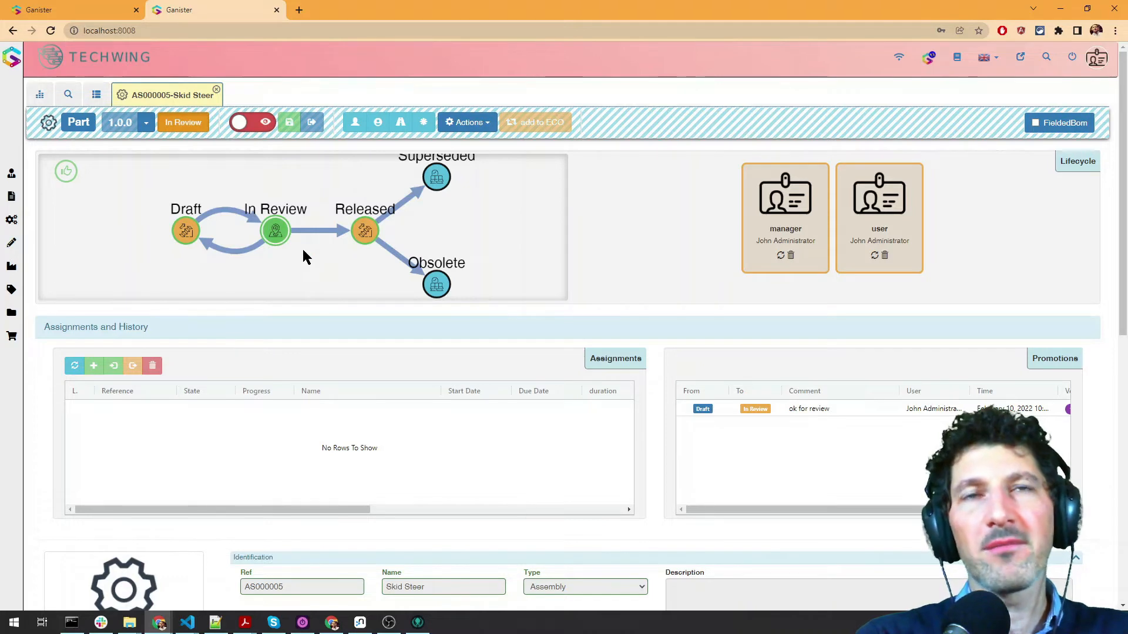
Close the Skid Steer assembly, open AS000021 Skid Steer Right Door from the Design parts list, and hide its BOM's Thumbnail column
click(216, 90)
click(17, 177)
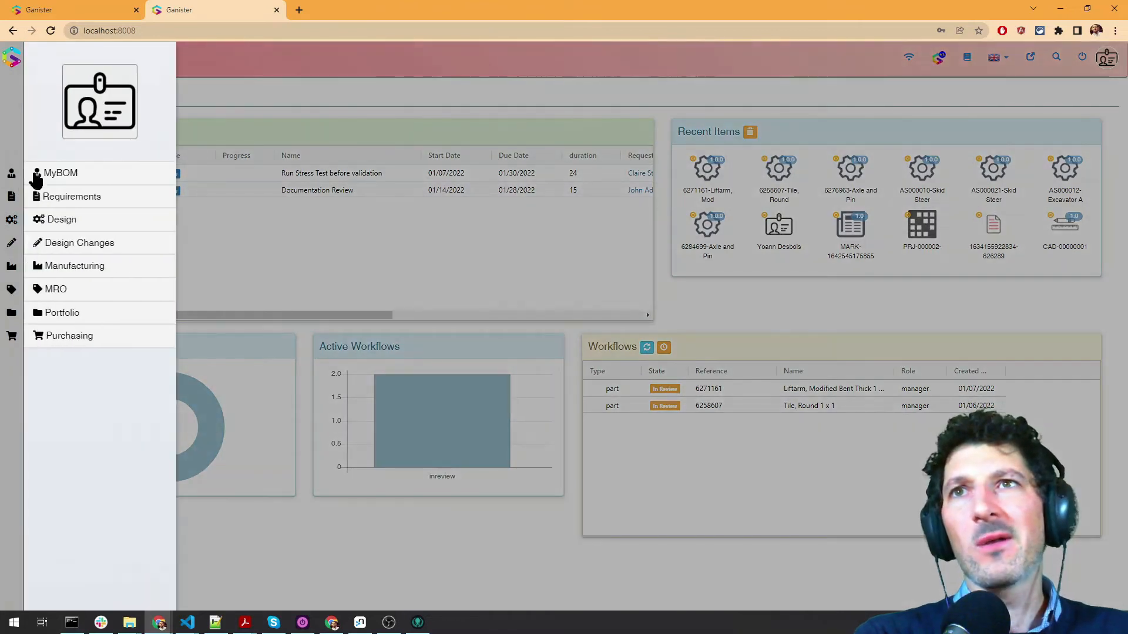
click(76, 202)
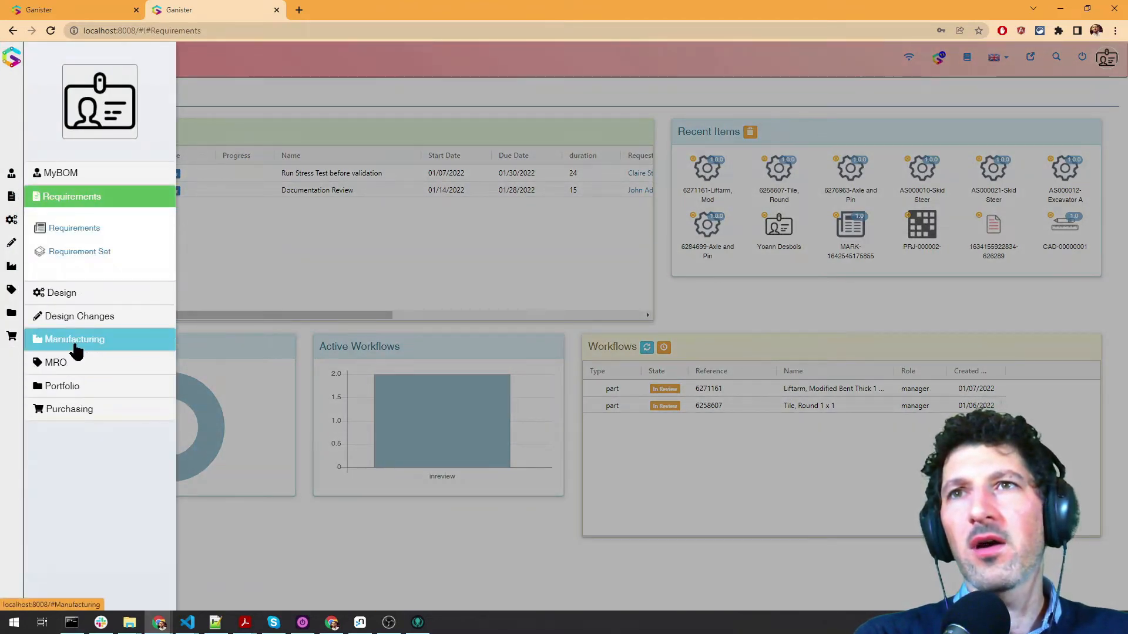
click(73, 408)
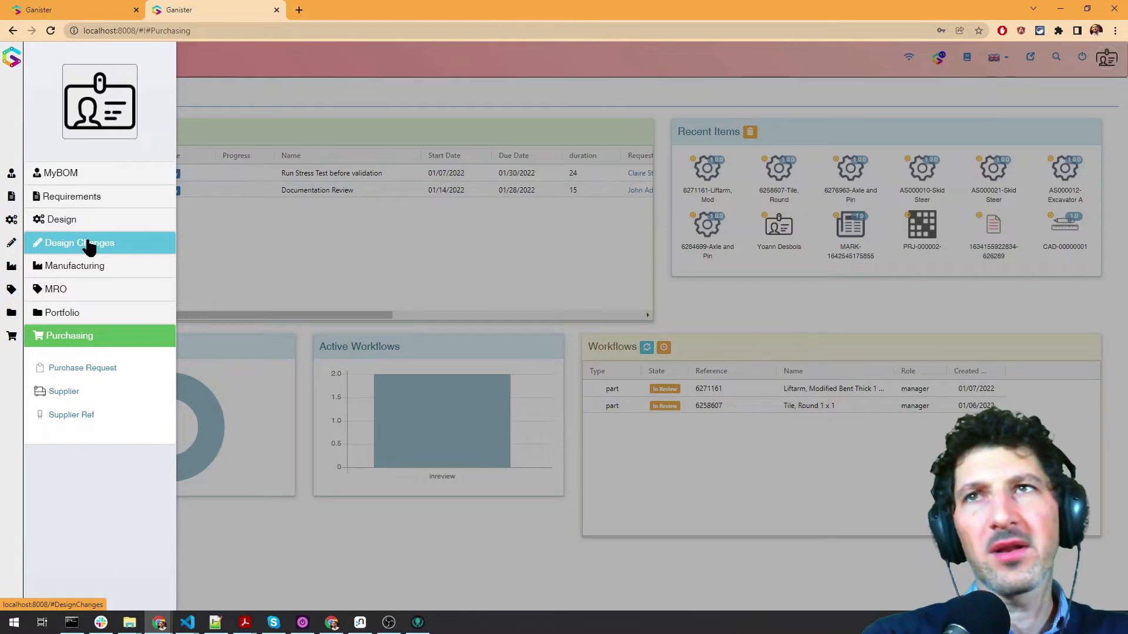
click(83, 219)
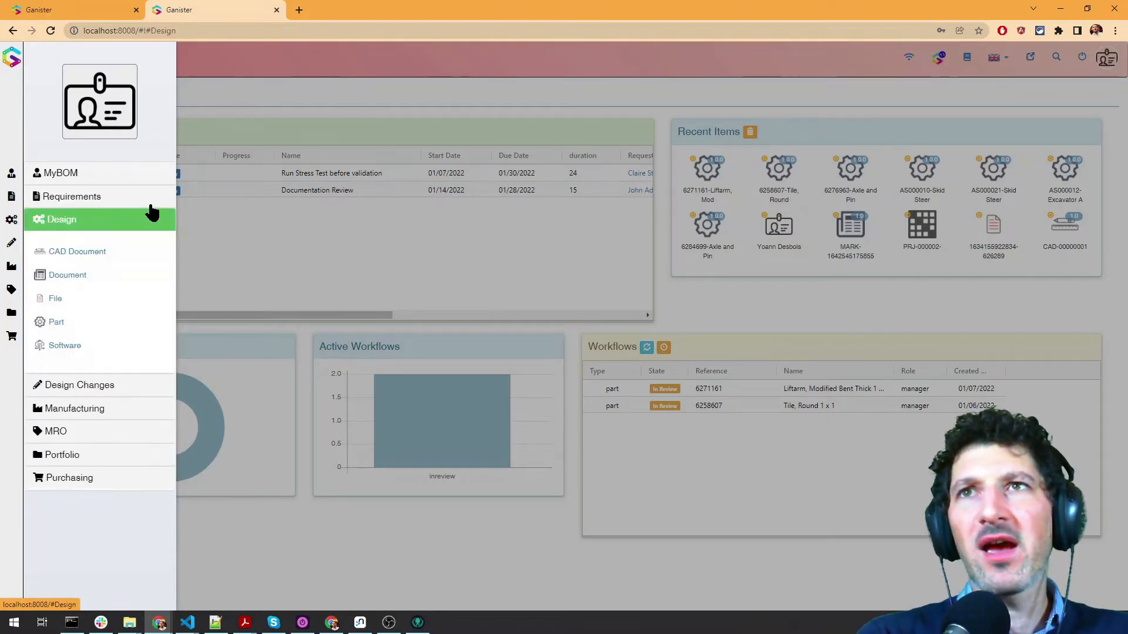
click(57, 322)
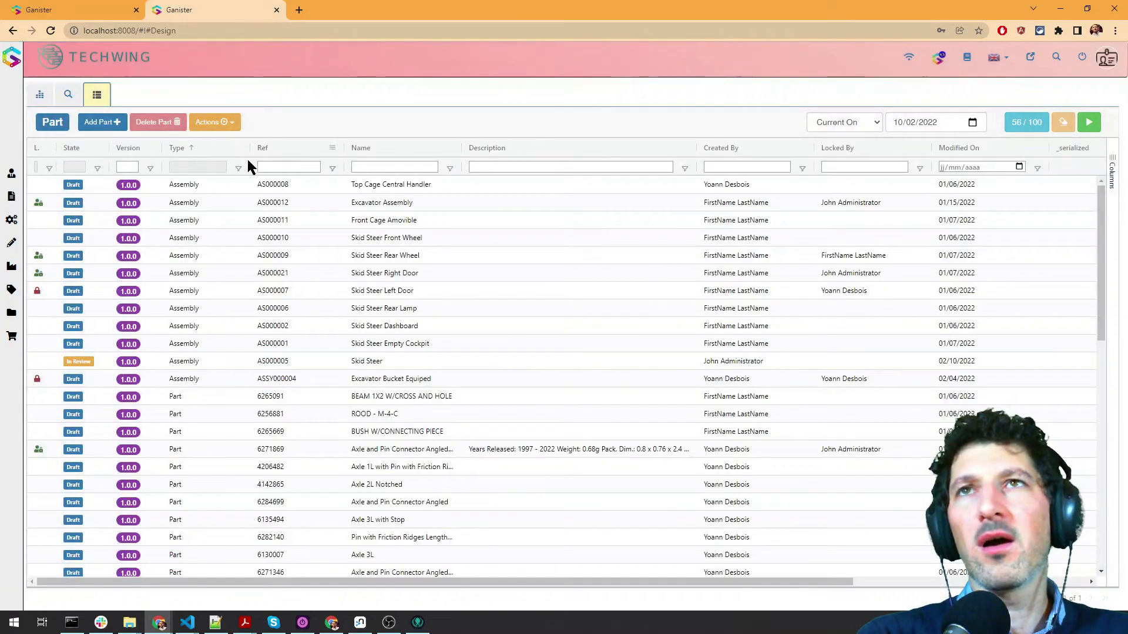
click(274, 276)
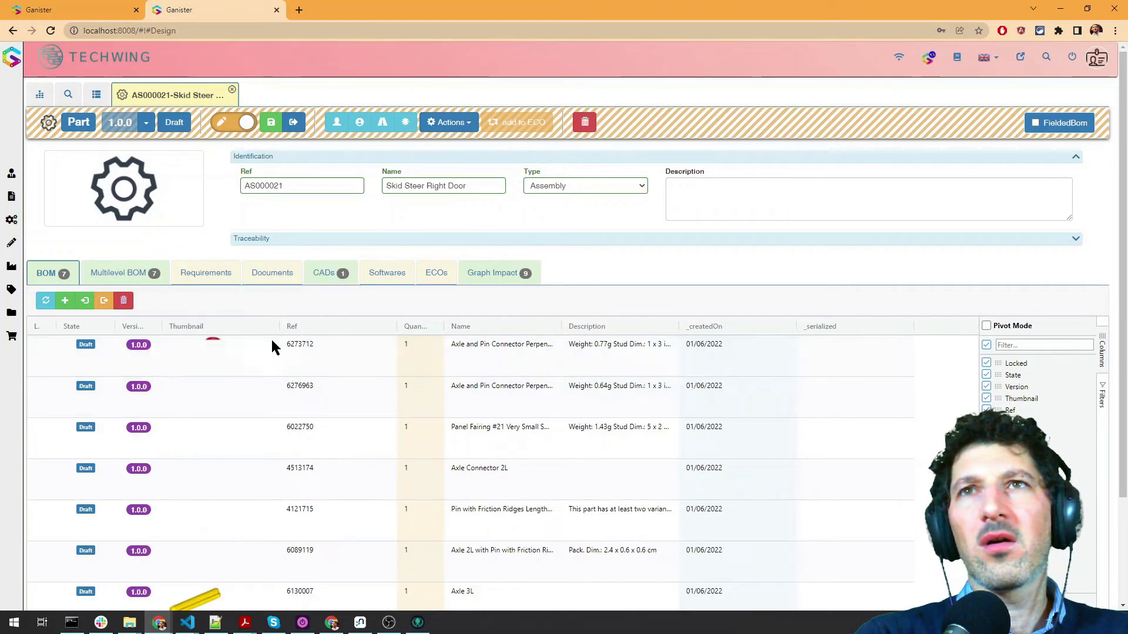
click(987, 399)
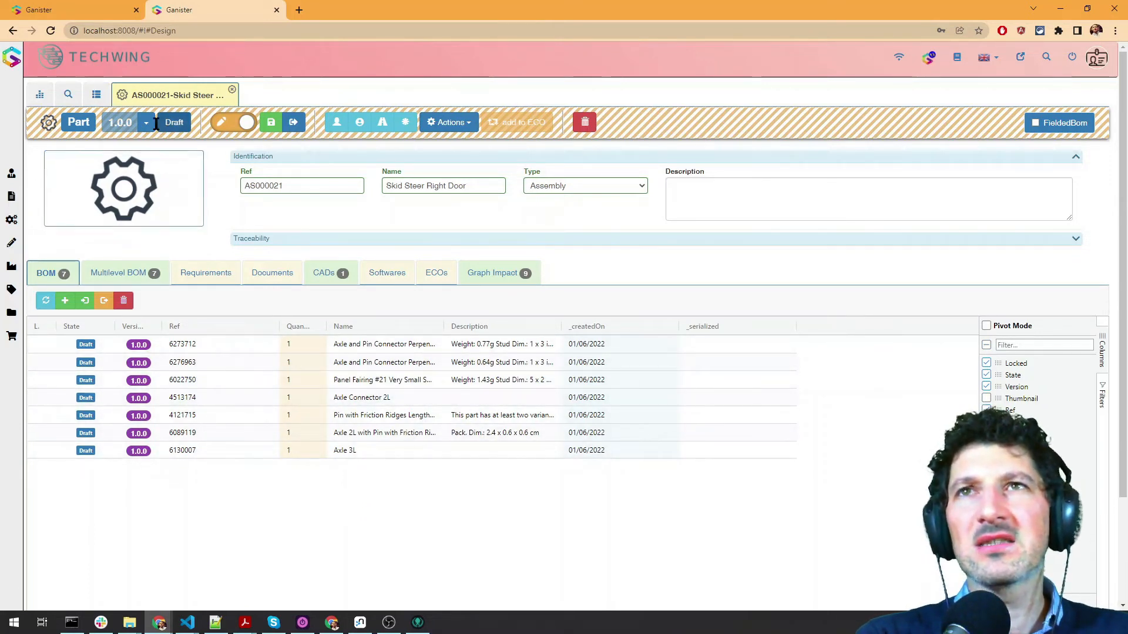
Promote BOM part 6276963 to In Review with the comment "ok for review", and check the state on its own page
right_click(188, 364)
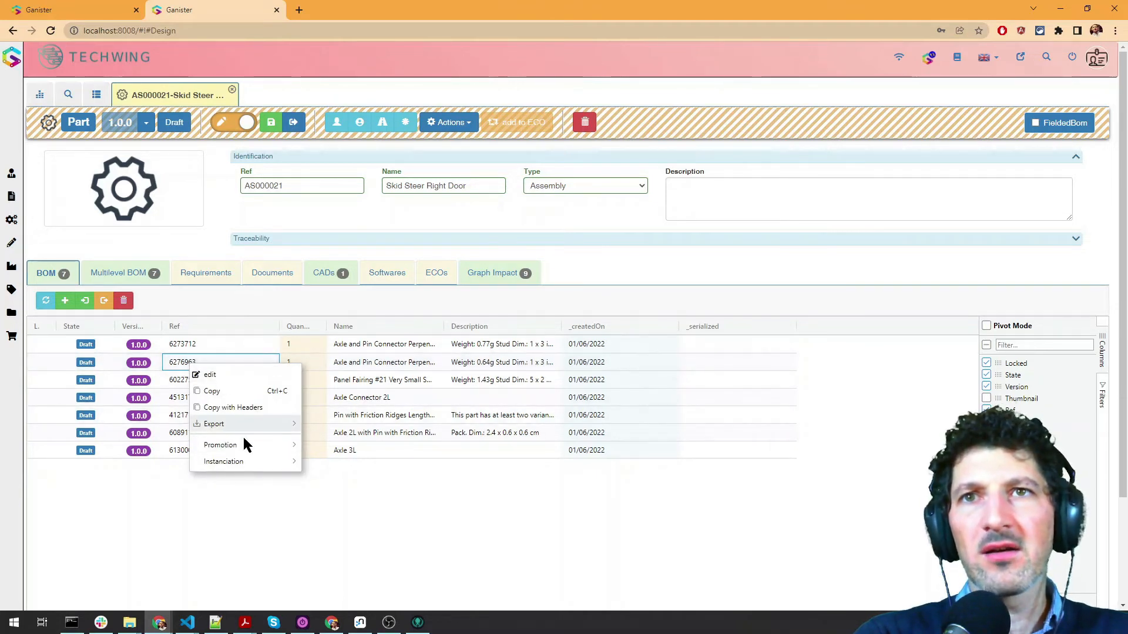
mouse_move(250, 450)
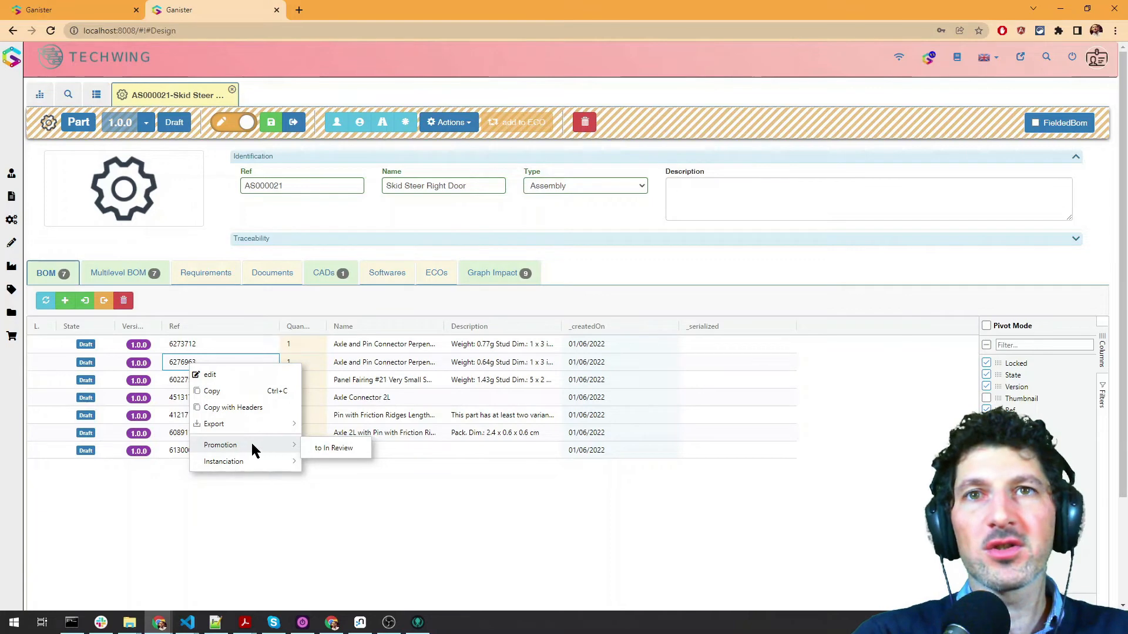
click(336, 449)
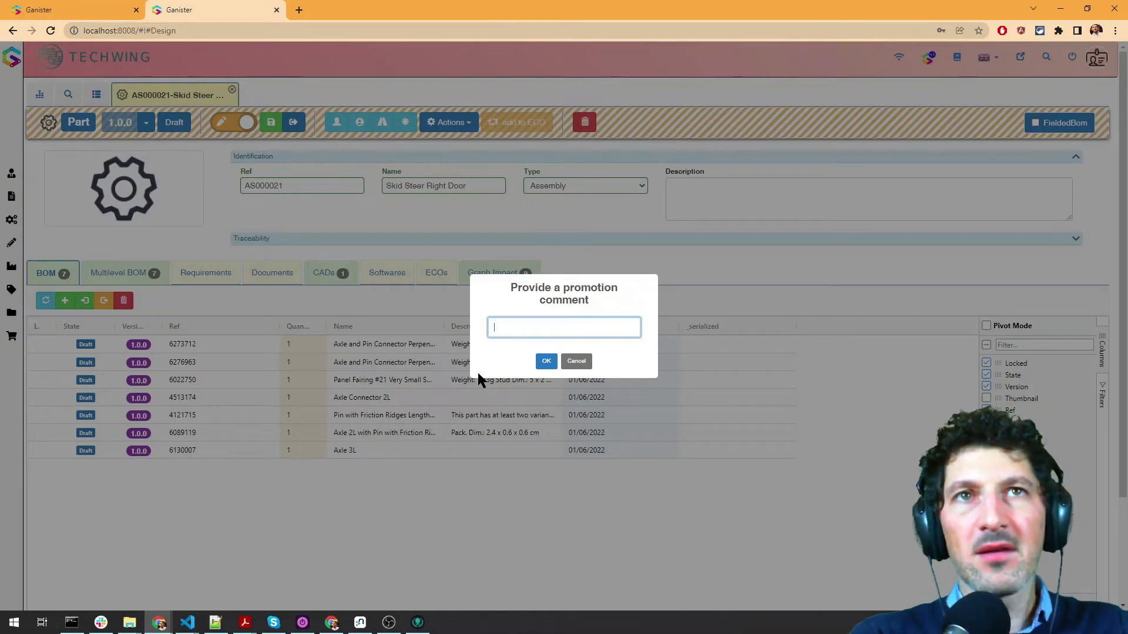
text(ok for)
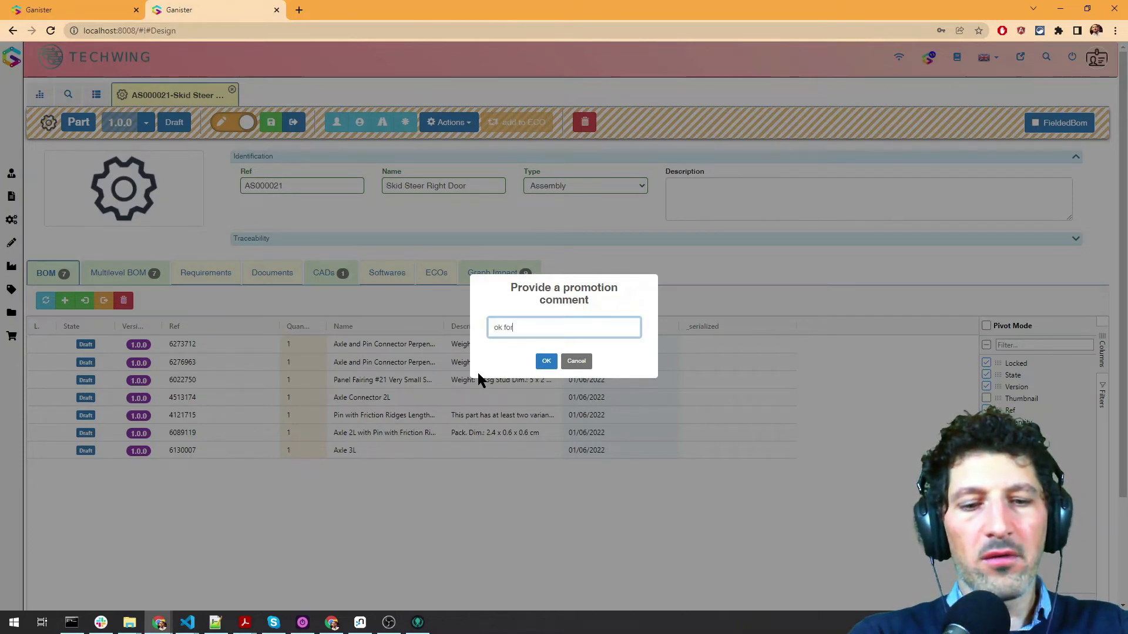
text( review)
key(Return)
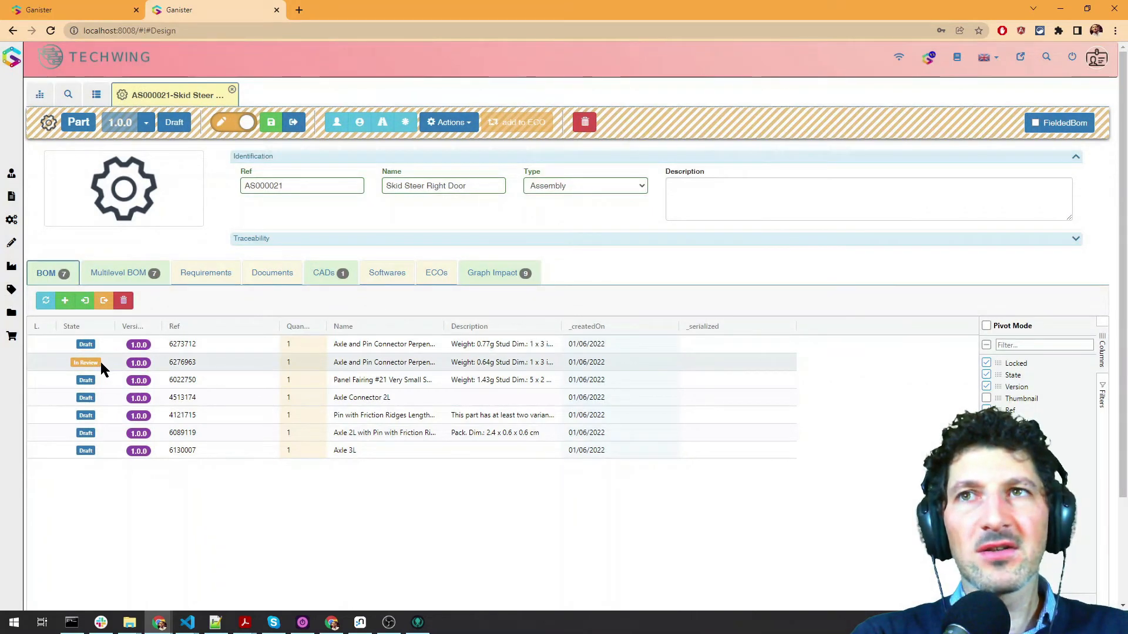
click(233, 360)
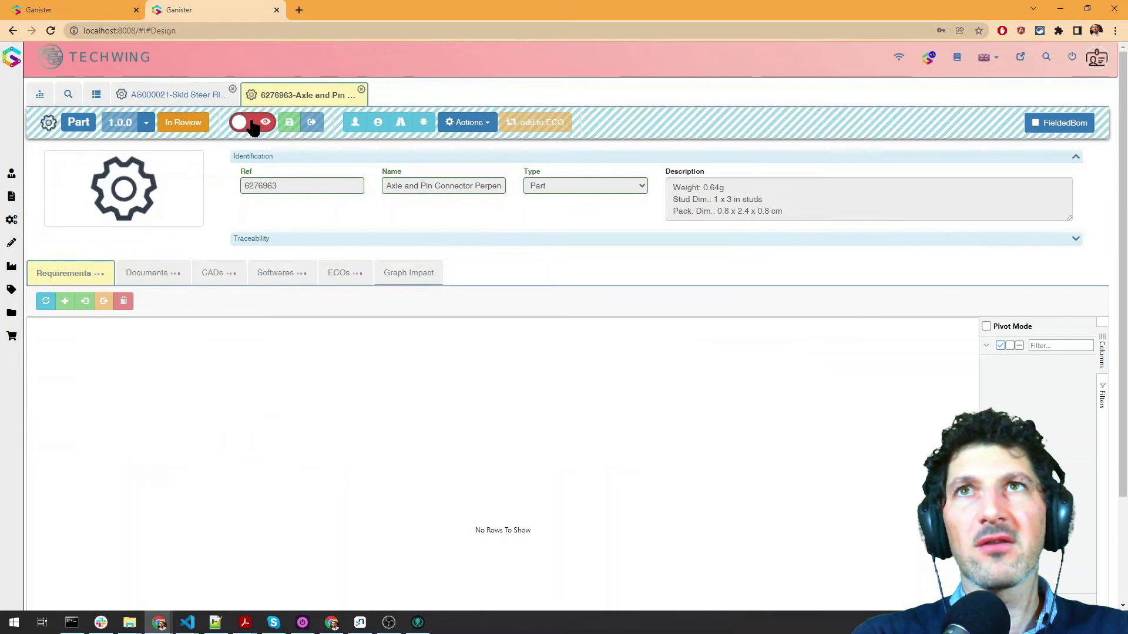
click(361, 90)
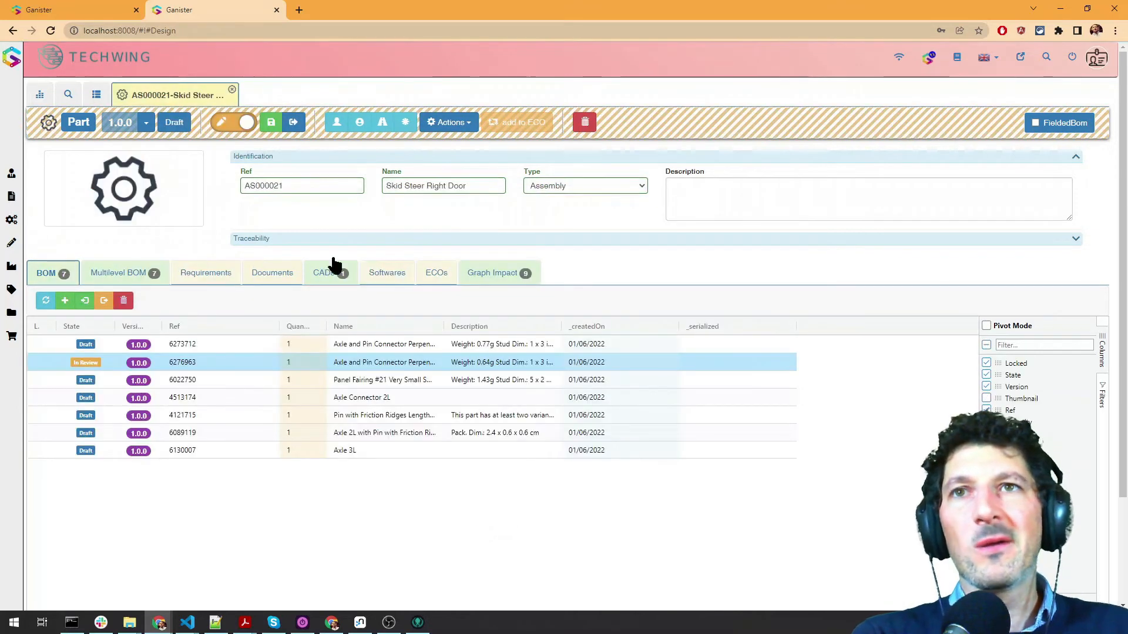
Demote BOM part 6276963 back to Draft with the promotion comment "not ok"
click(209, 376)
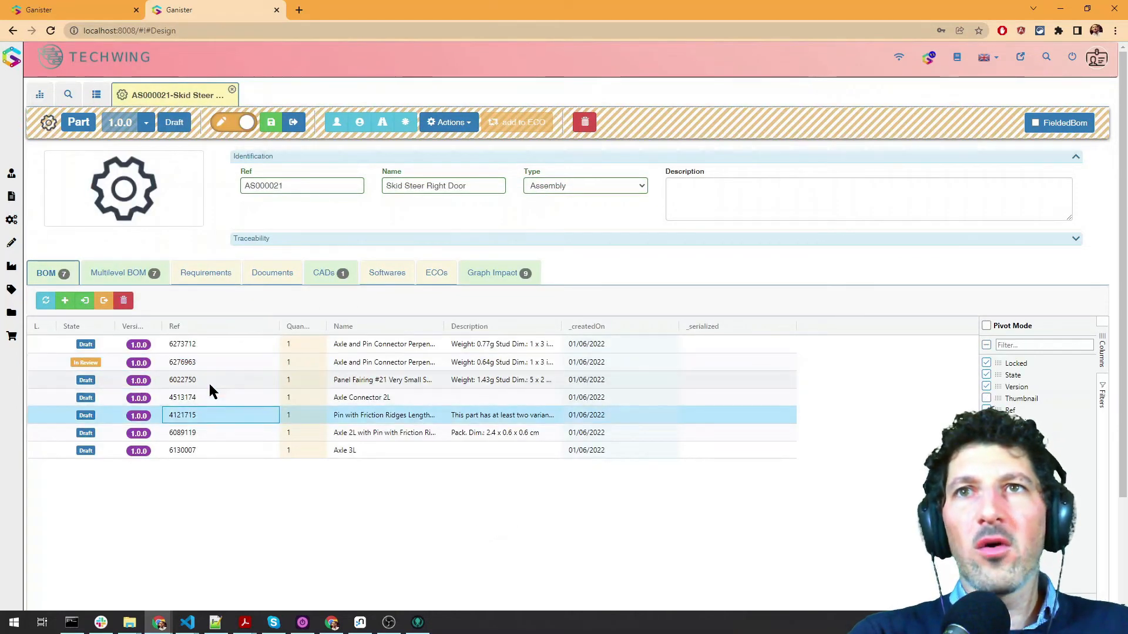
click(209, 362)
right_click(207, 362)
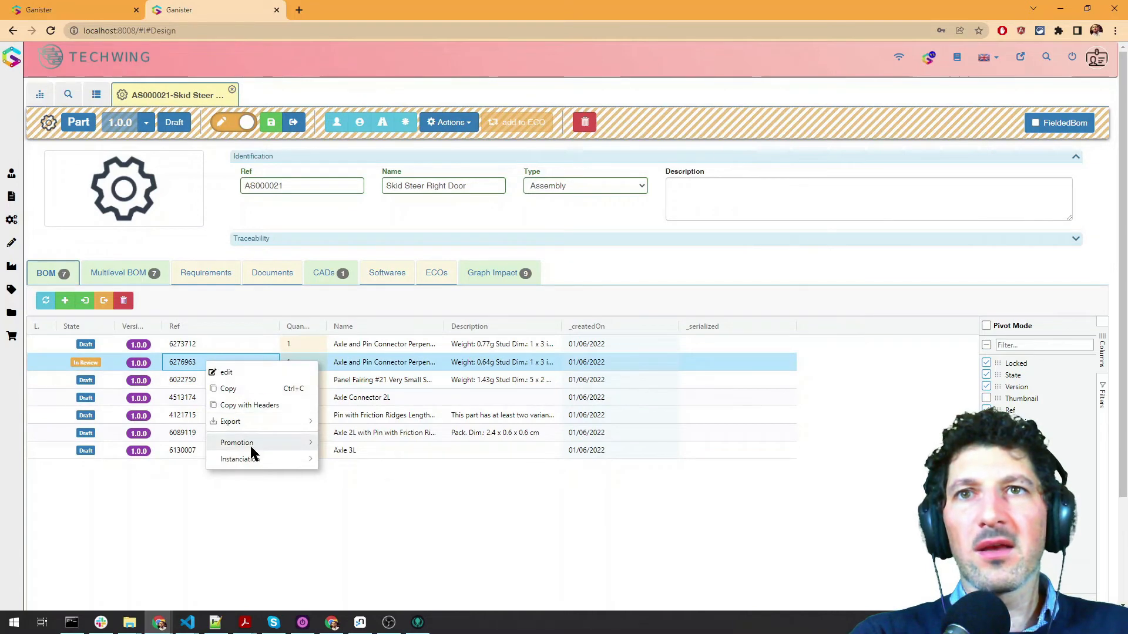
mouse_move(276, 443)
click(356, 462)
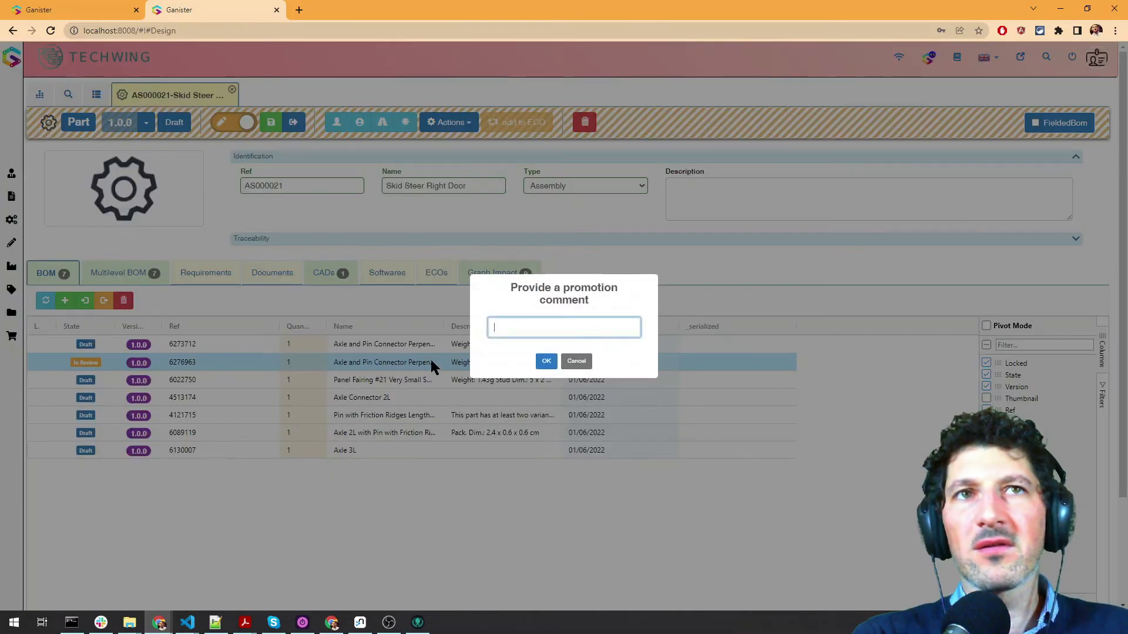
text(not ok)
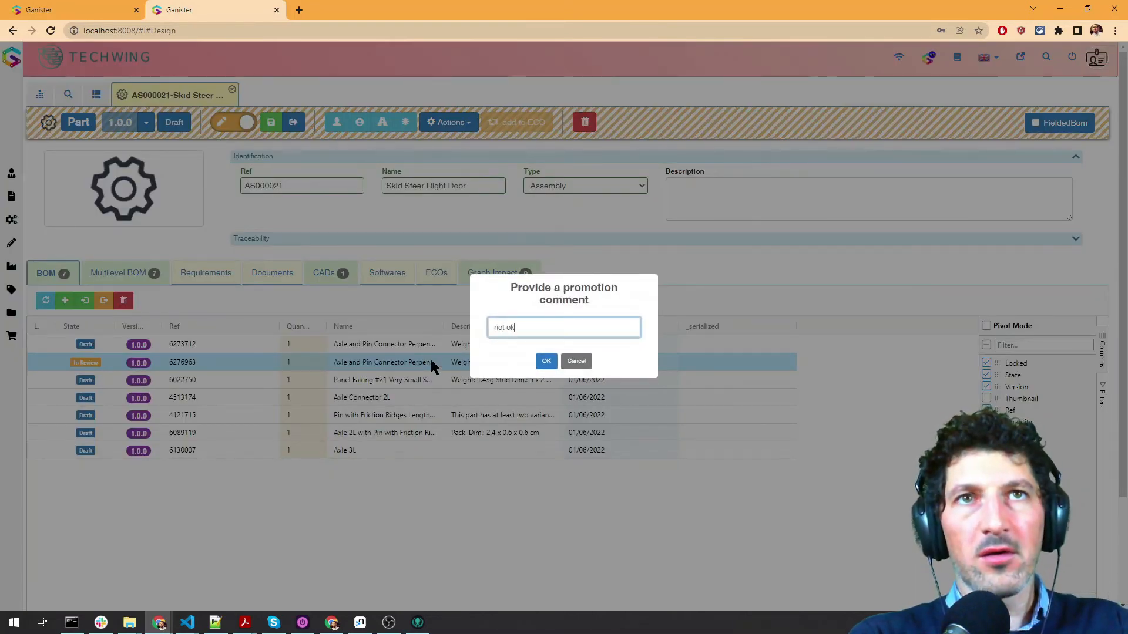
key(Return)
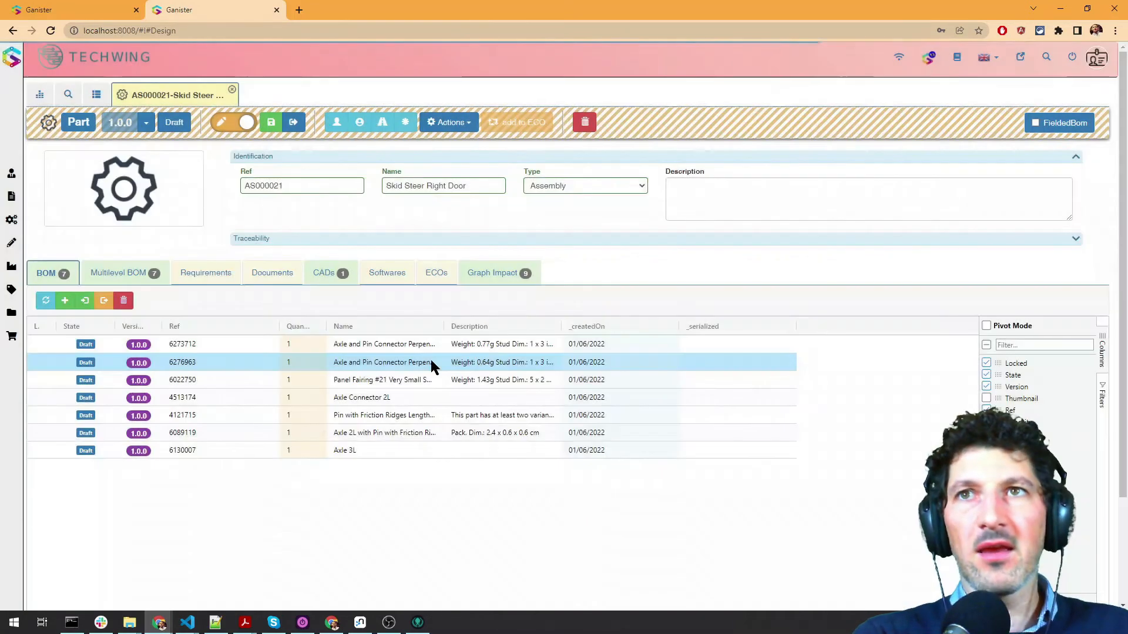
Promote part 6130007 Axle 3L to In Review from the Design parts list with the comment "ok for review"
click(96, 95)
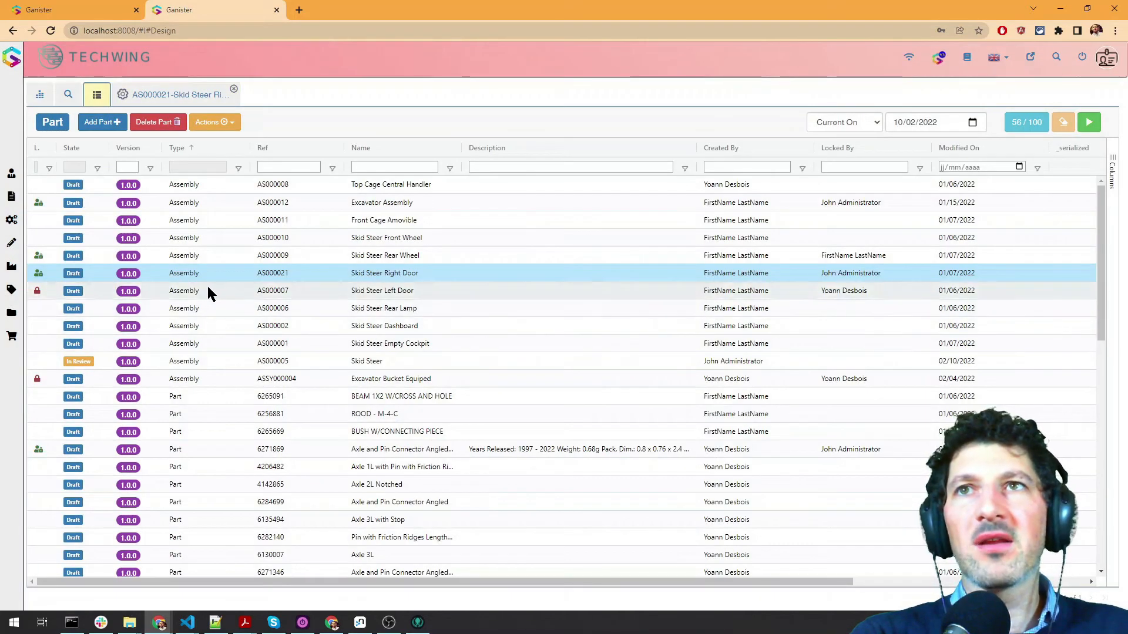
scroll(218, 405, down, 2)
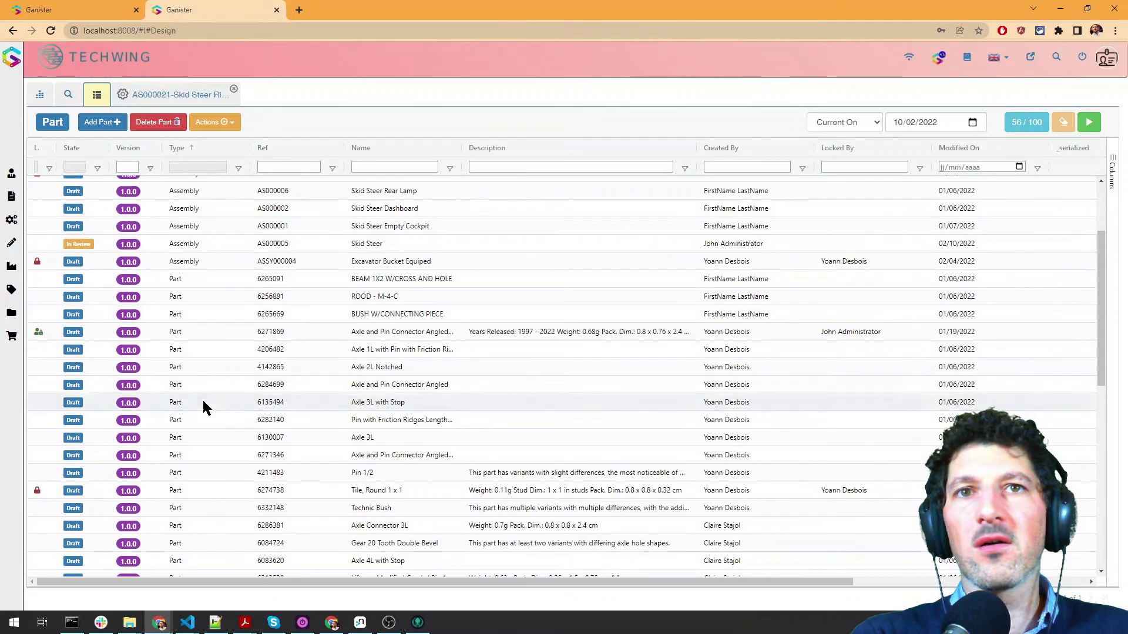
click(211, 442)
right_click(203, 438)
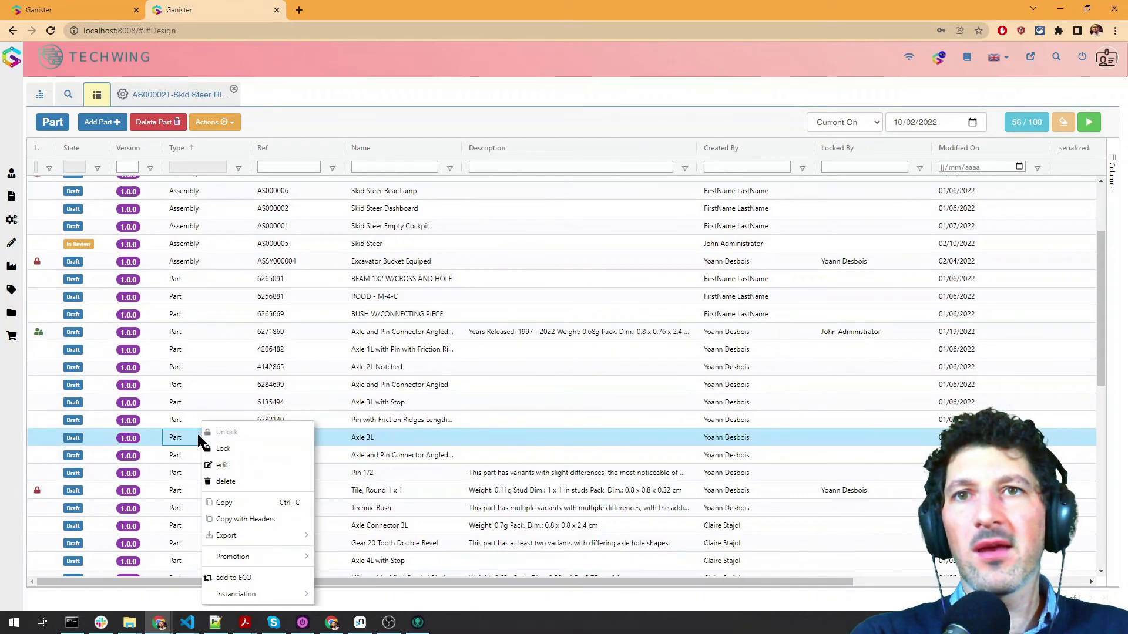
mouse_move(285, 558)
click(360, 563)
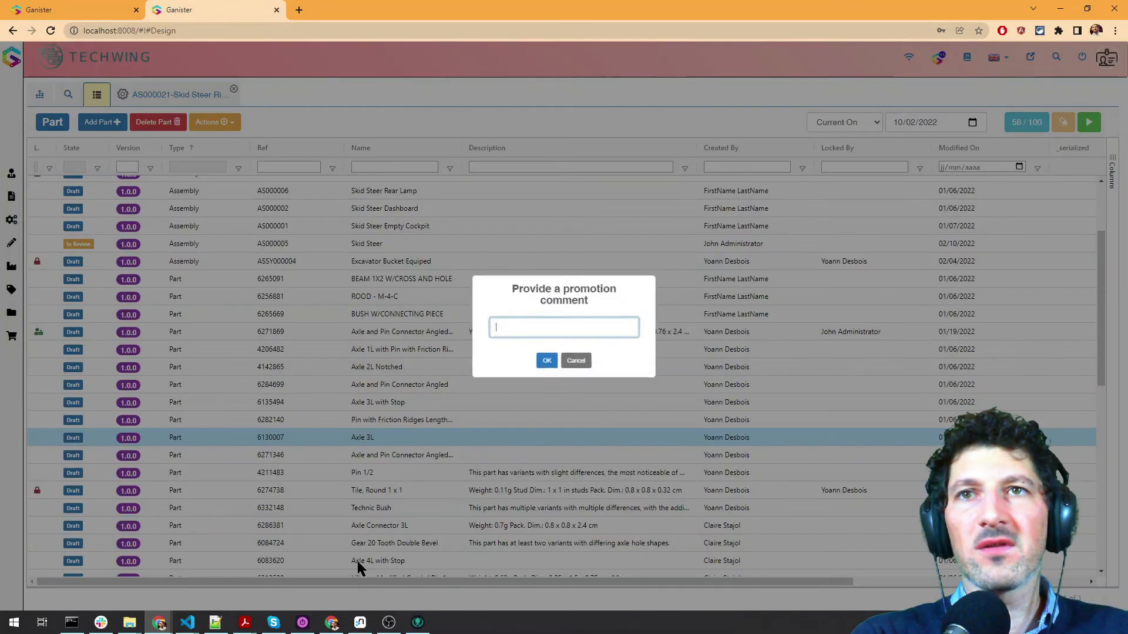
text(ok for review)
key(Return)
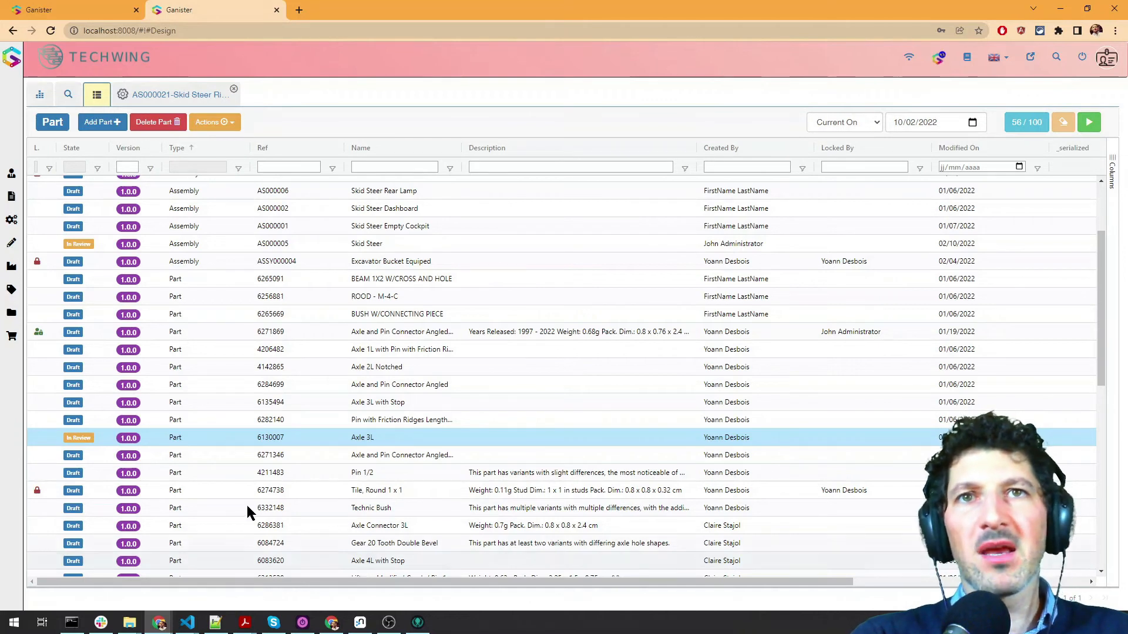
right_click(237, 436)
click(227, 438)
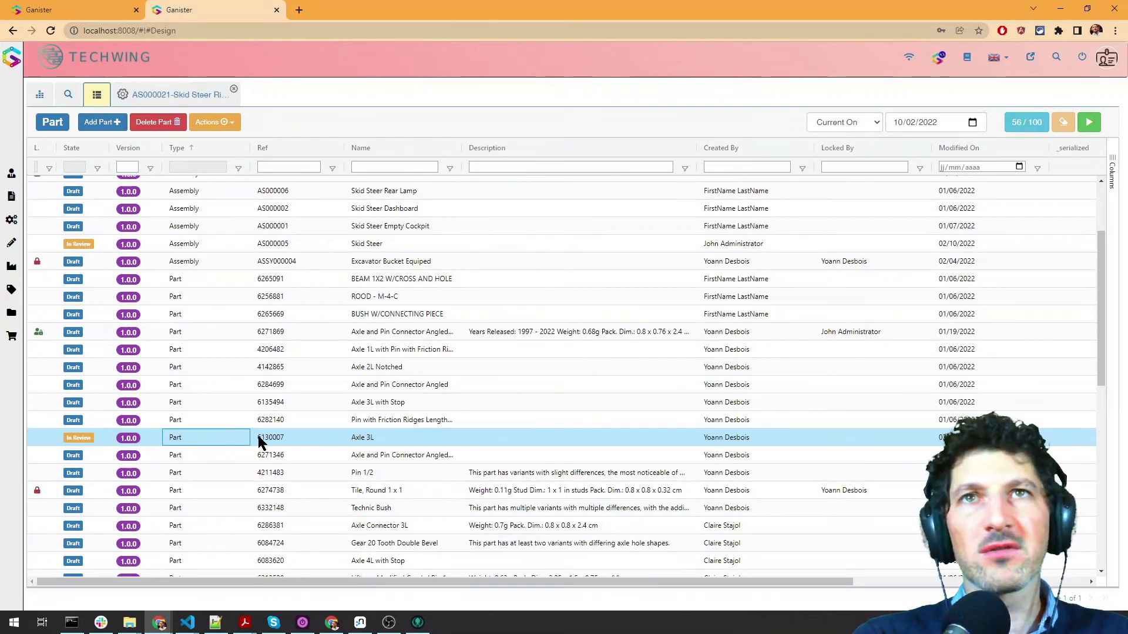
click(276, 402)
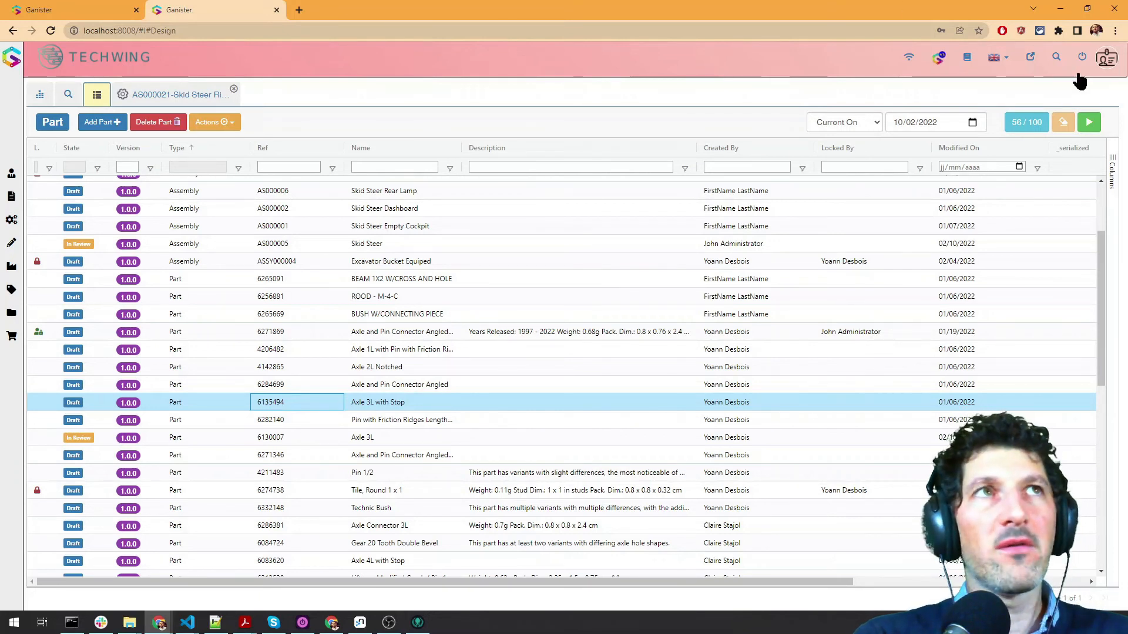
click(1028, 96)
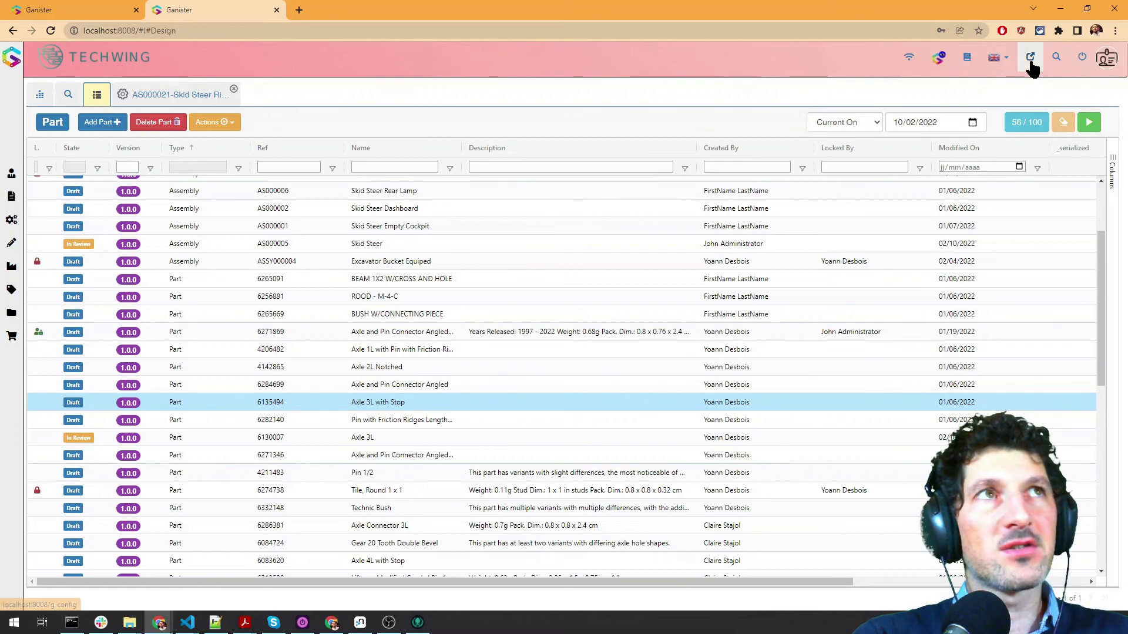
Open the configuration app's datamodel and display the business flow of the part nodetype's lifecycle
click(1031, 59)
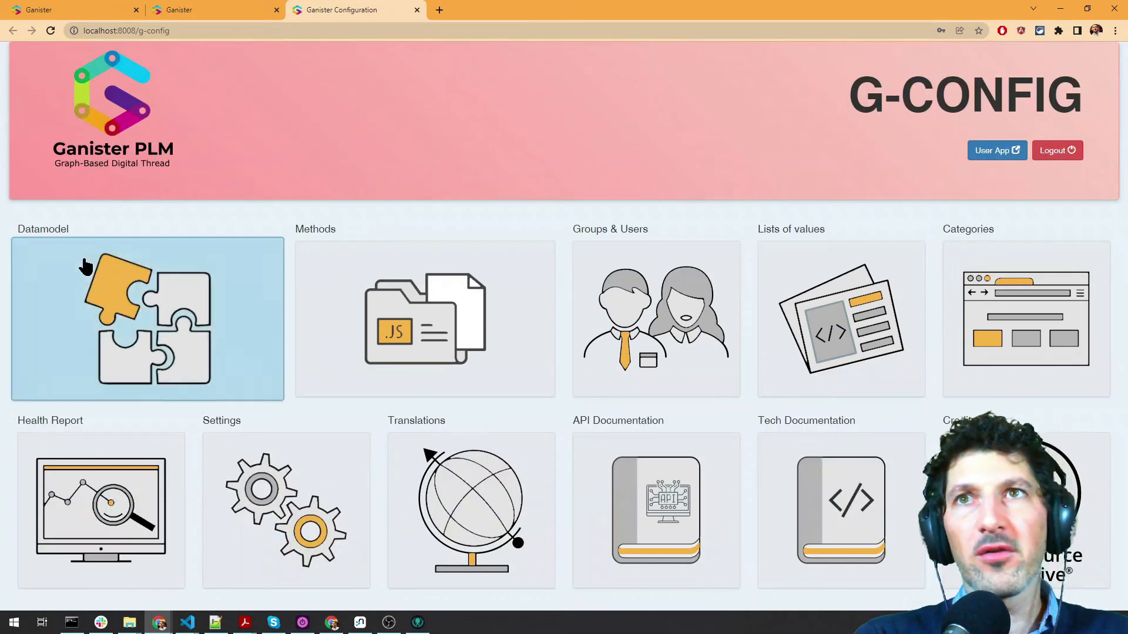
click(88, 302)
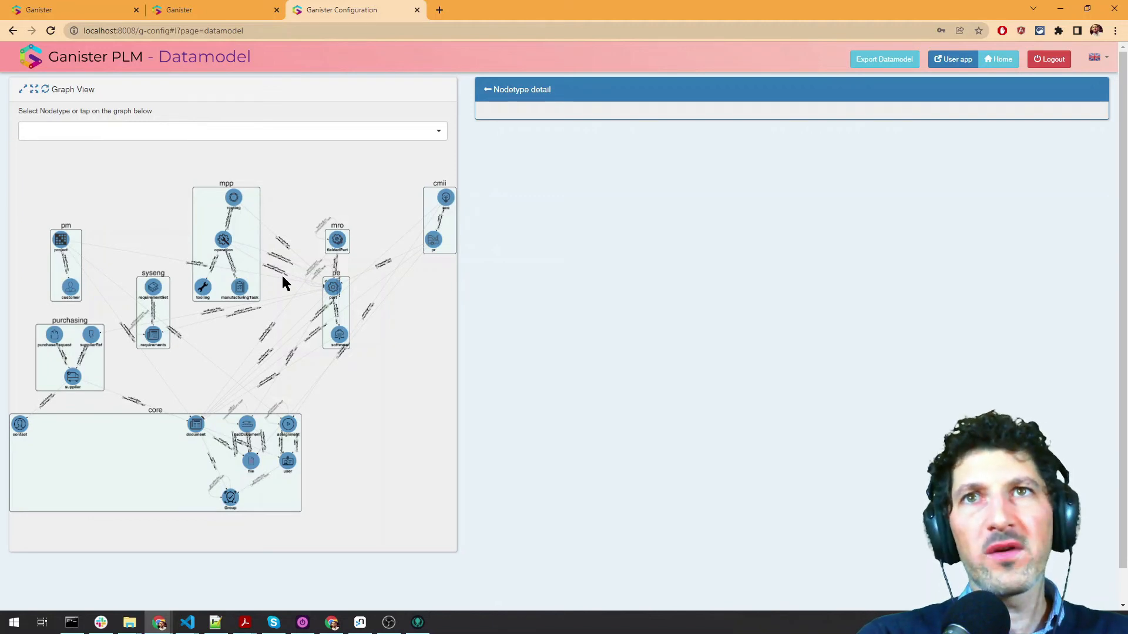
click(333, 289)
click(670, 270)
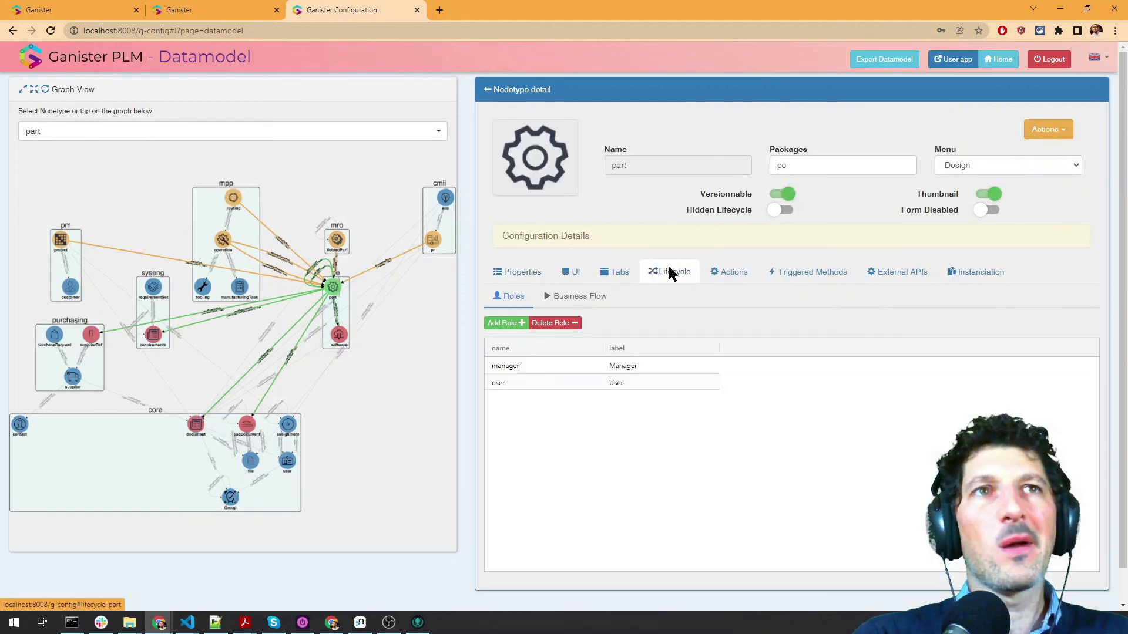
click(592, 297)
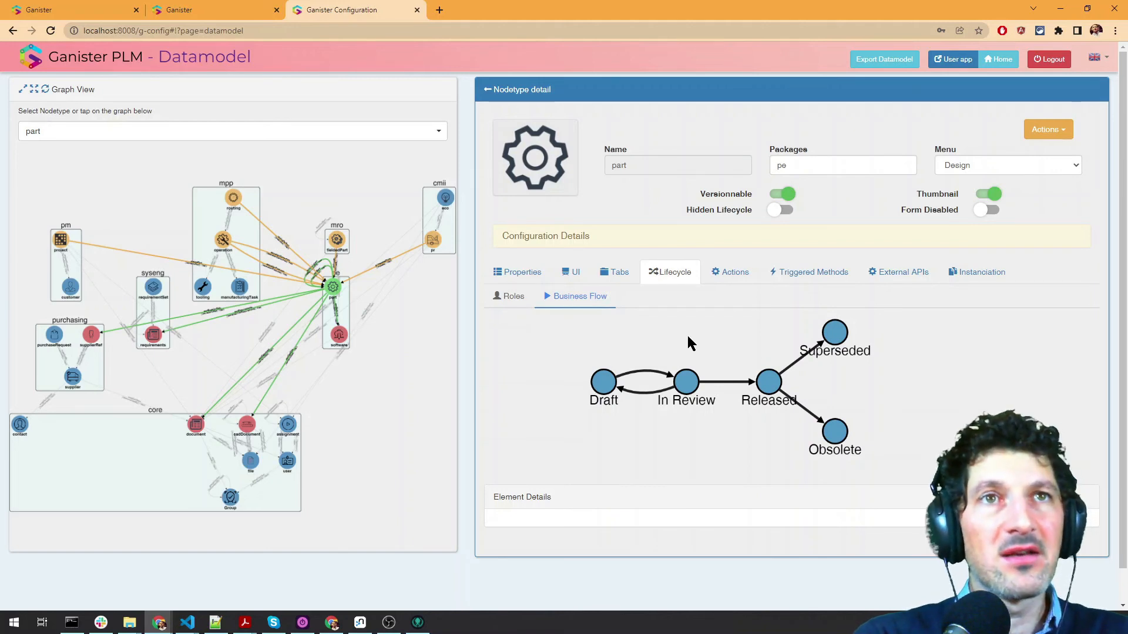
Examine the Draft state's settings in the part lifecycle, and return to the user app
click(605, 381)
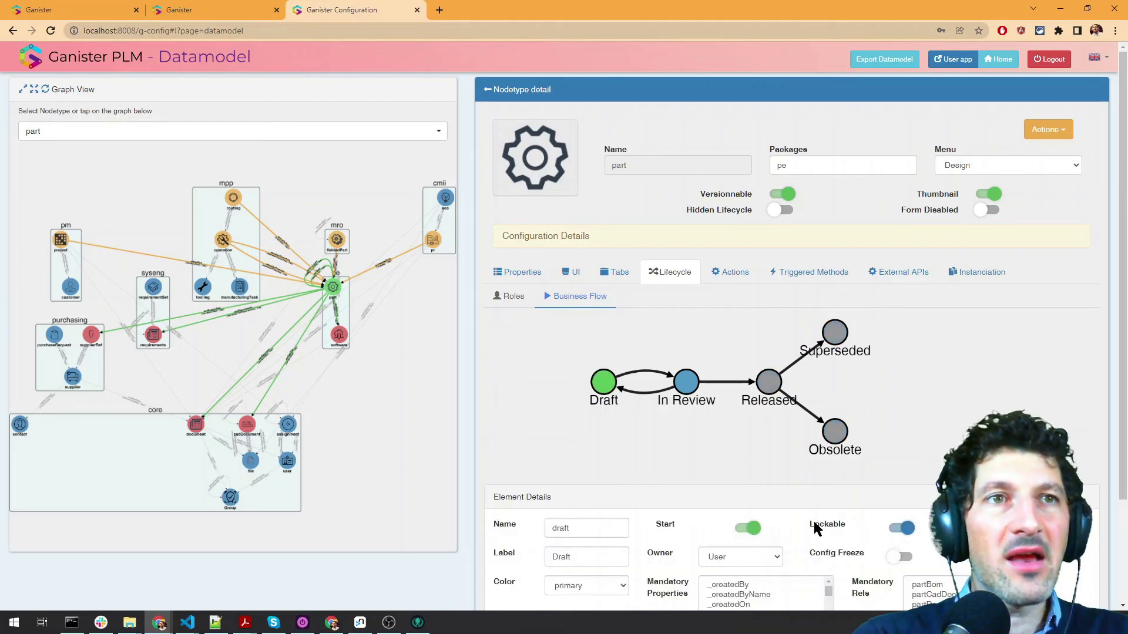
scroll(788, 499, down, 2)
scroll(788, 509, up, 1)
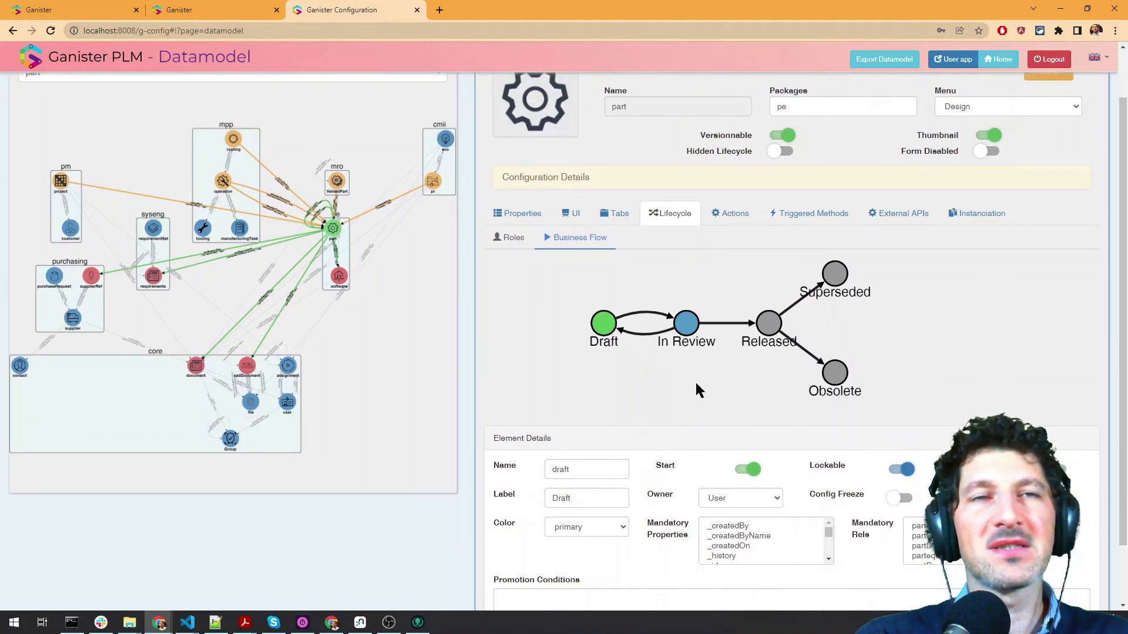
click(953, 59)
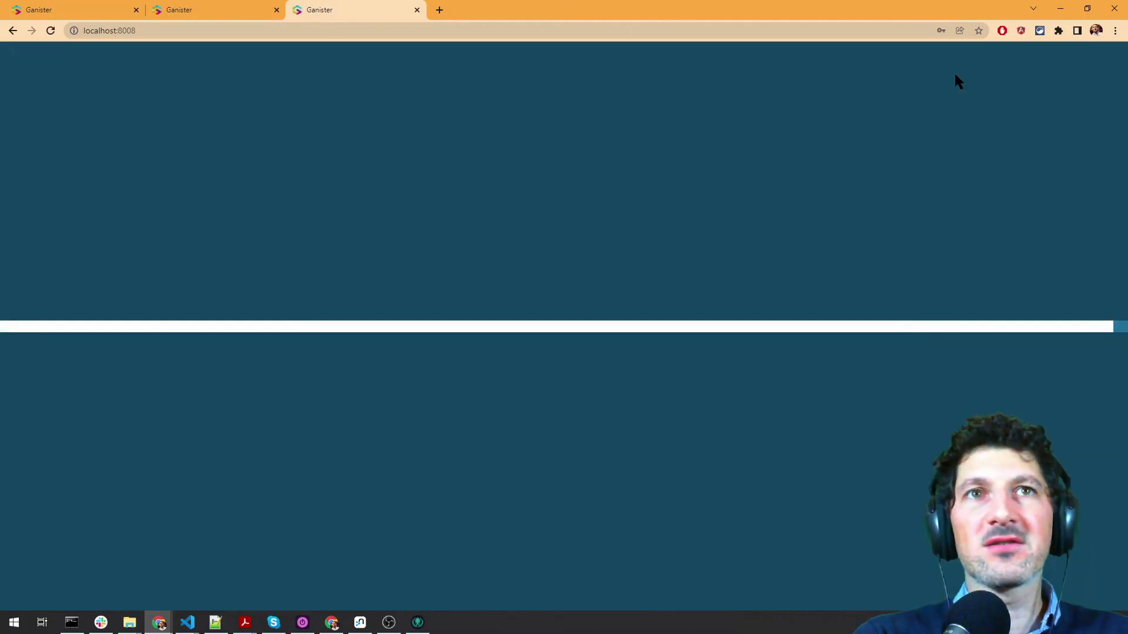